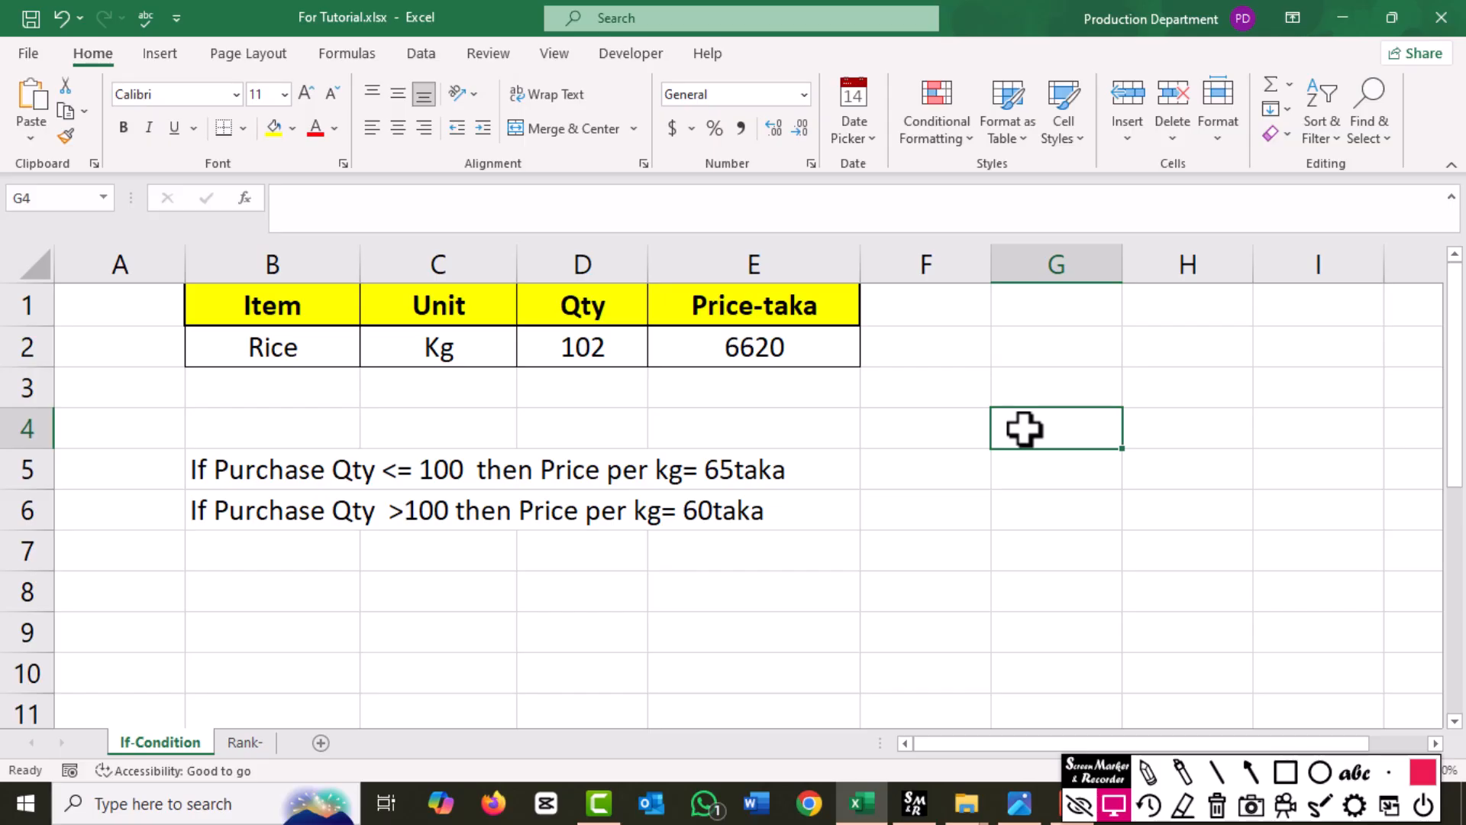
# - Outline the first price condition in row 5, Purchase Qty <= 100, with a red annotation rectangle and select the quantity cell D2
pyautogui.click(930, 481)
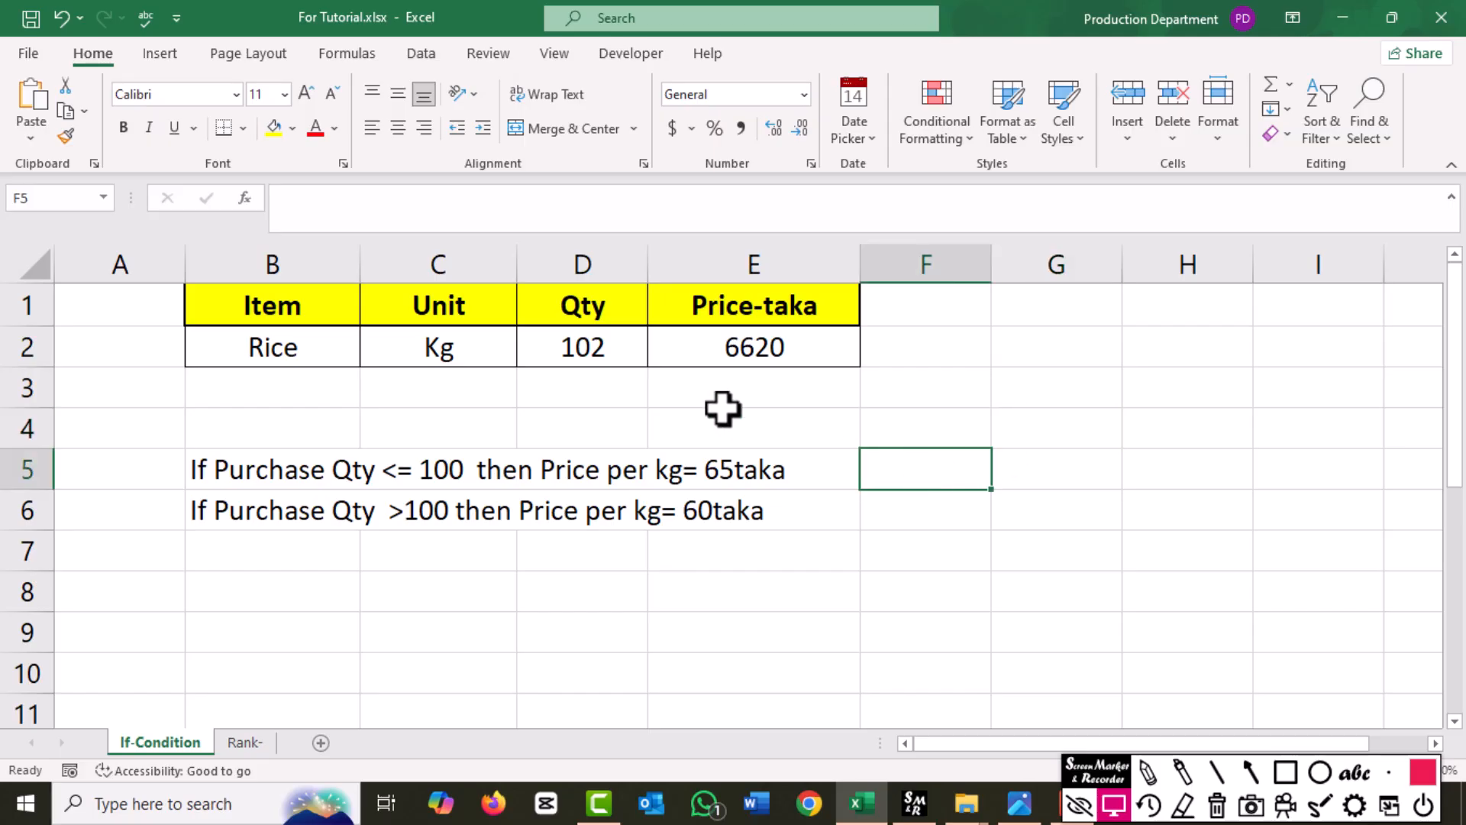
pyautogui.click(1285, 772)
pyautogui.moveTo(159, 443)
pyautogui.mouseDown()
pyautogui.moveTo(450, 489)
pyautogui.moveTo(800, 493)
pyautogui.mouseUp()
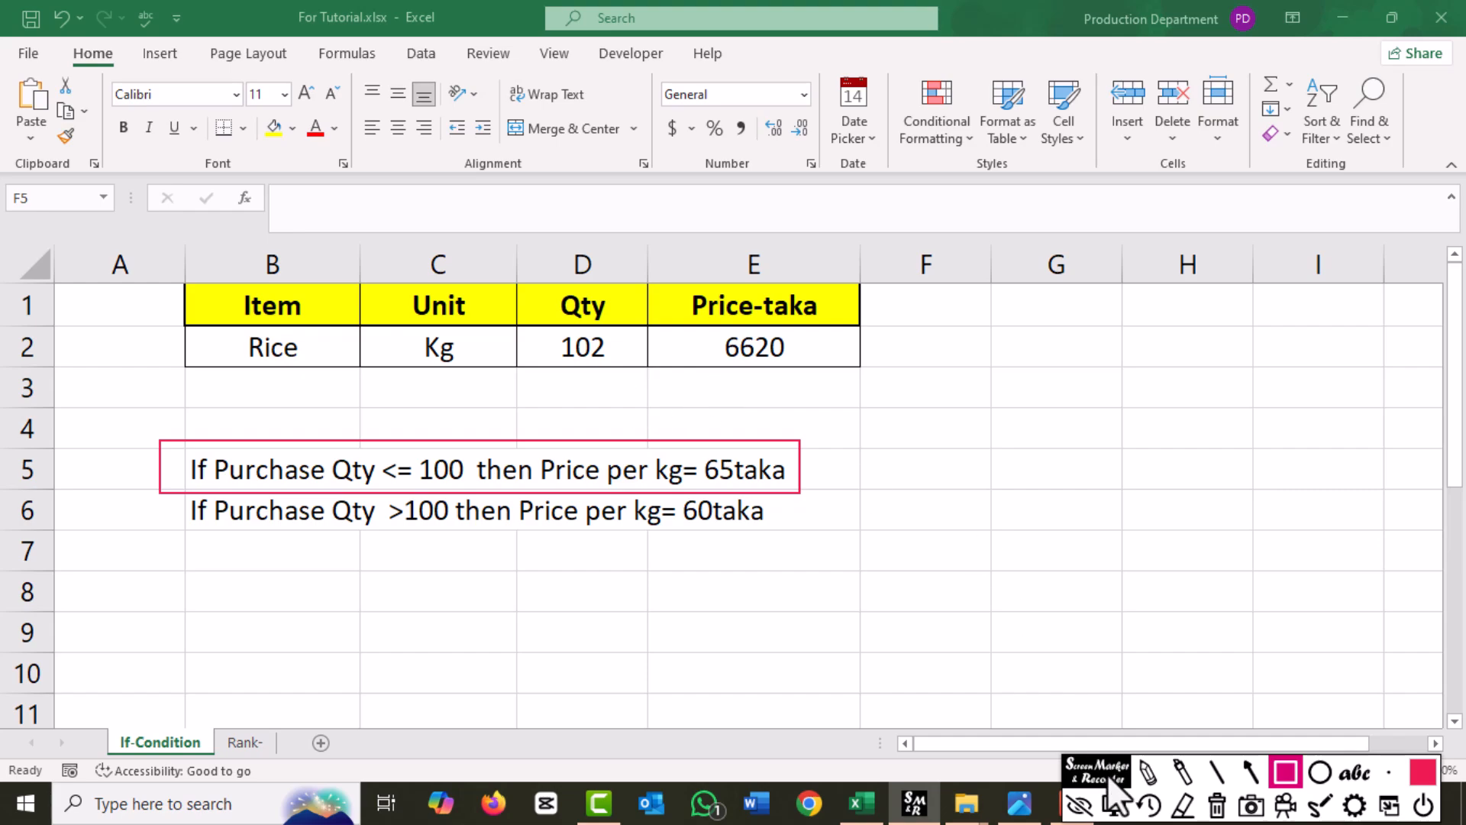
pyautogui.click(1113, 804)
pyautogui.click(596, 353)
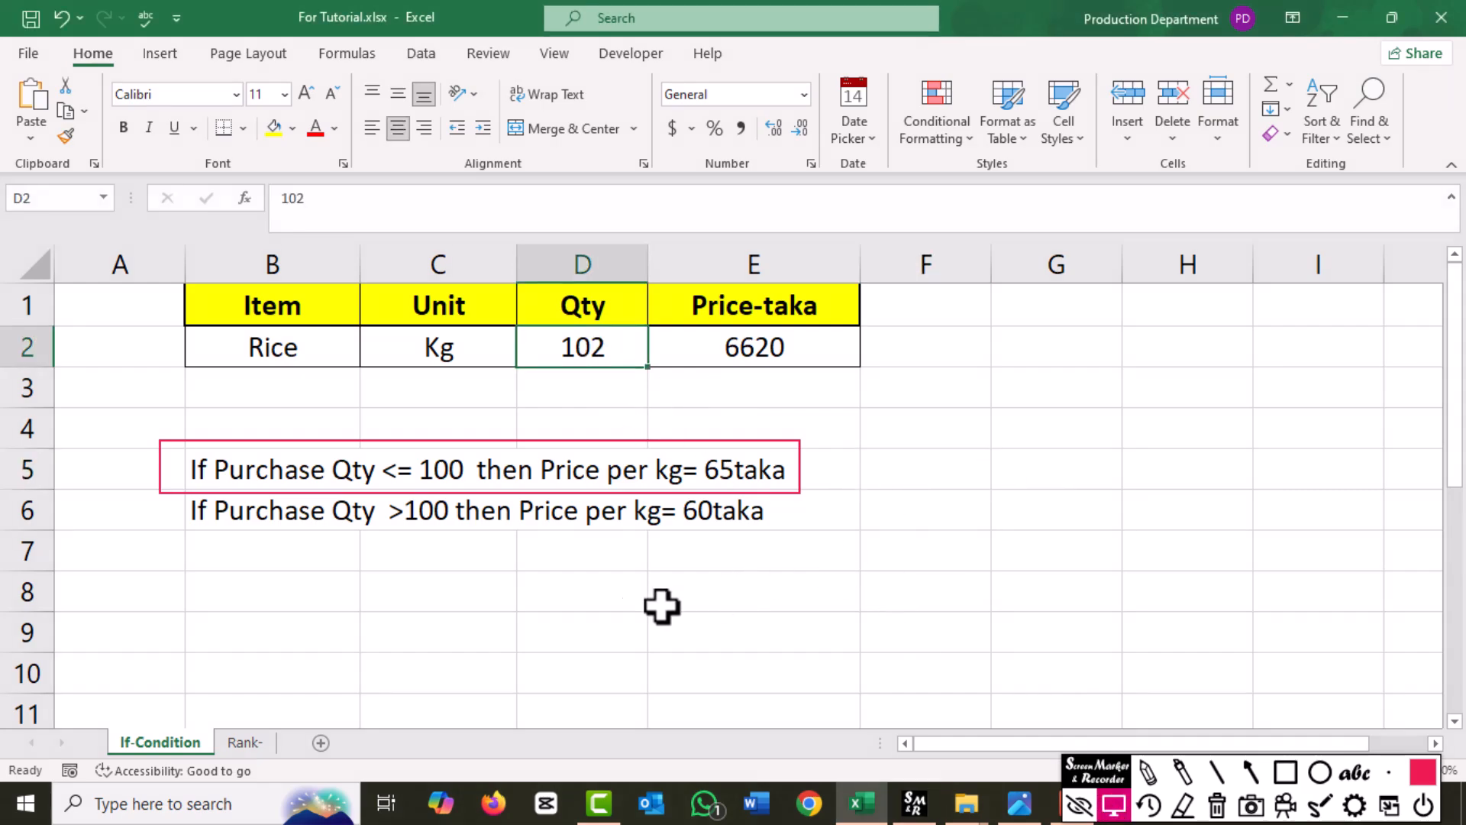
pyautogui.click(622, 603)
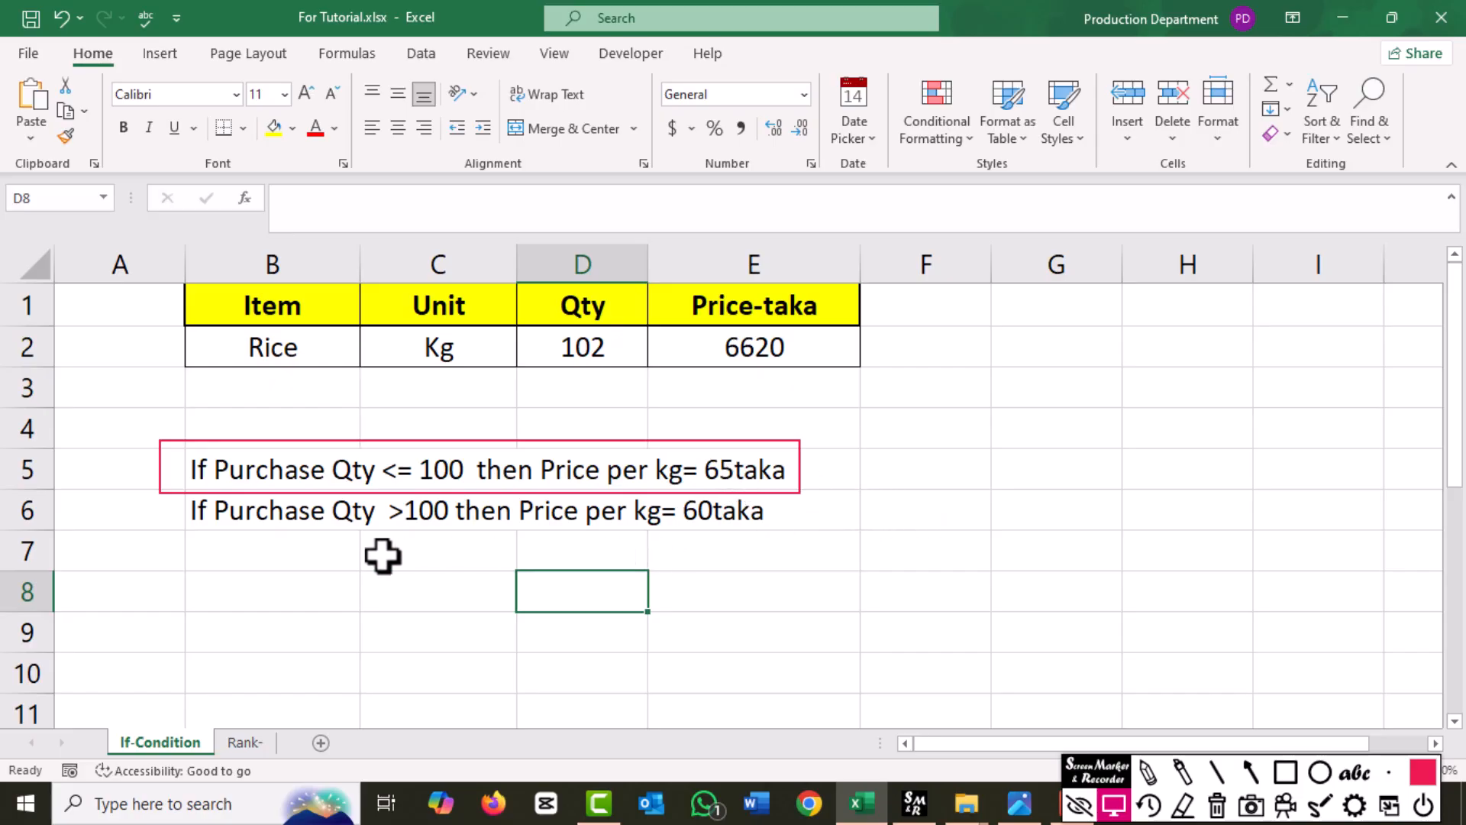
# - Draw a red annotation rectangle at the second price condition in row 6, and undo both condition outlines
pyautogui.click(197, 517)
pyautogui.click(1285, 772)
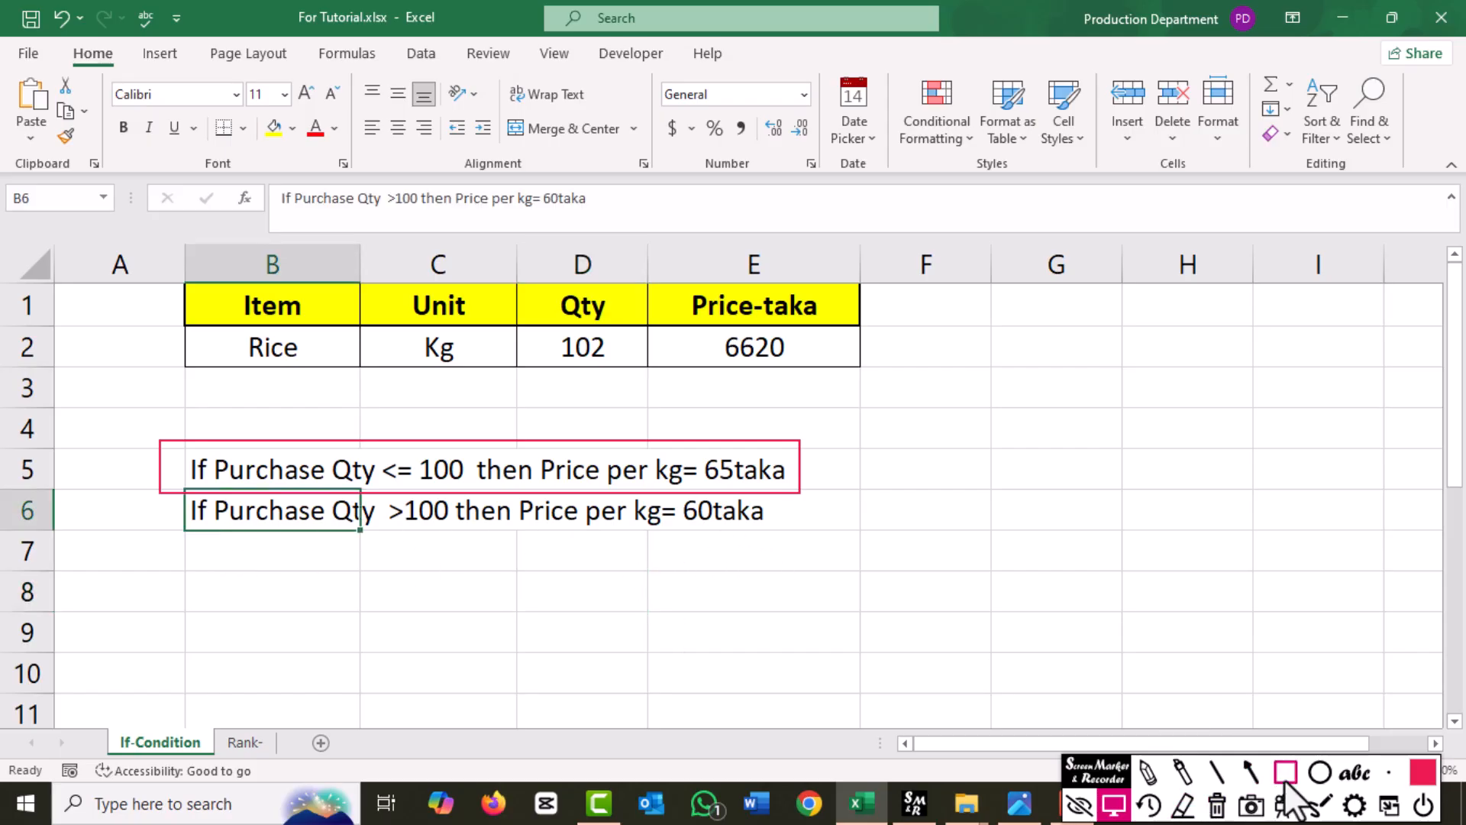
pyautogui.moveTo(165, 506)
pyautogui.mouseDown()
pyautogui.moveTo(784, 530)
pyautogui.moveTo(836, 570)
pyautogui.mouseUp()
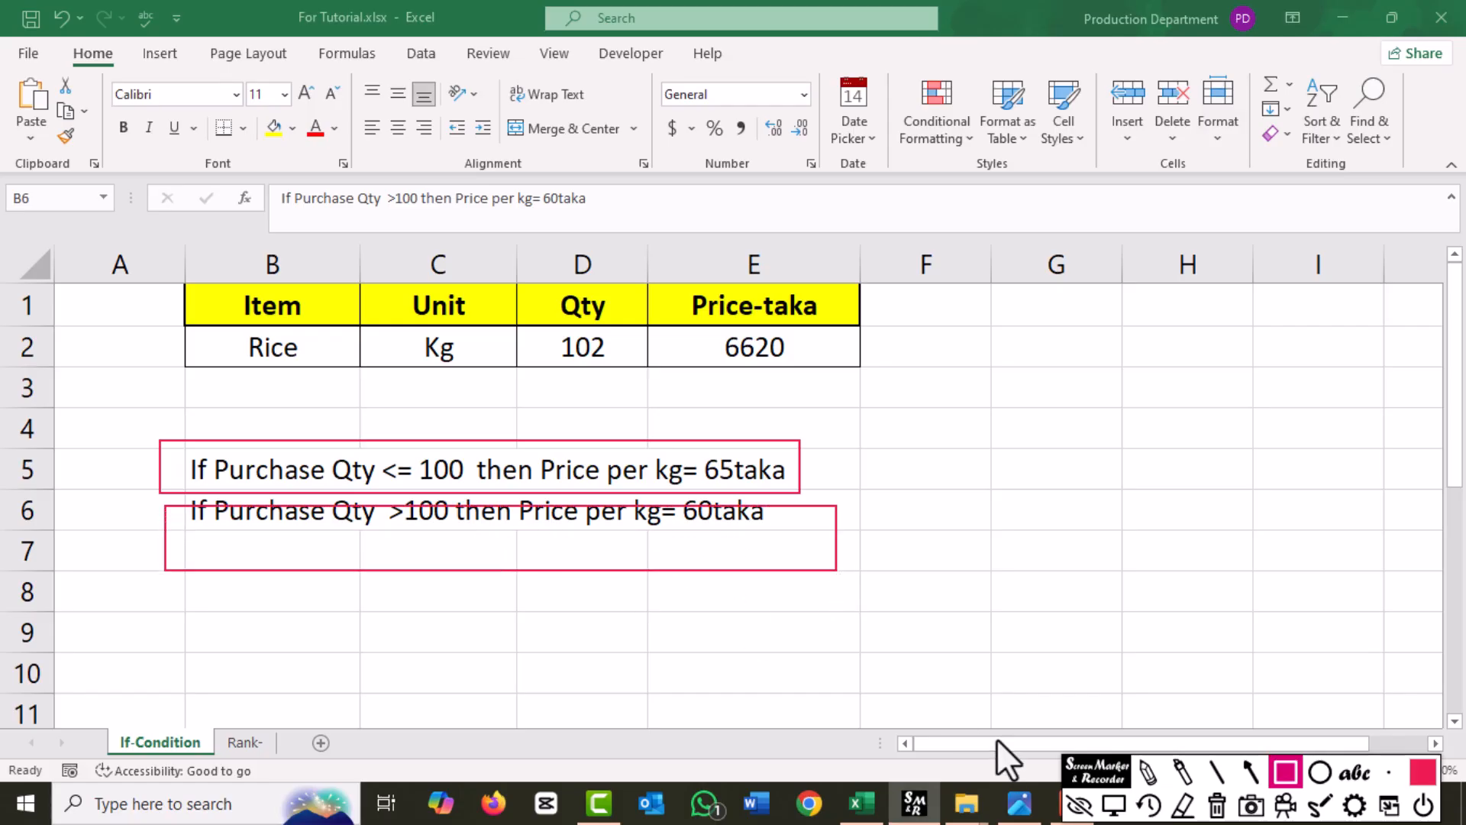
pyautogui.click(1150, 805)
pyautogui.click(1113, 803)
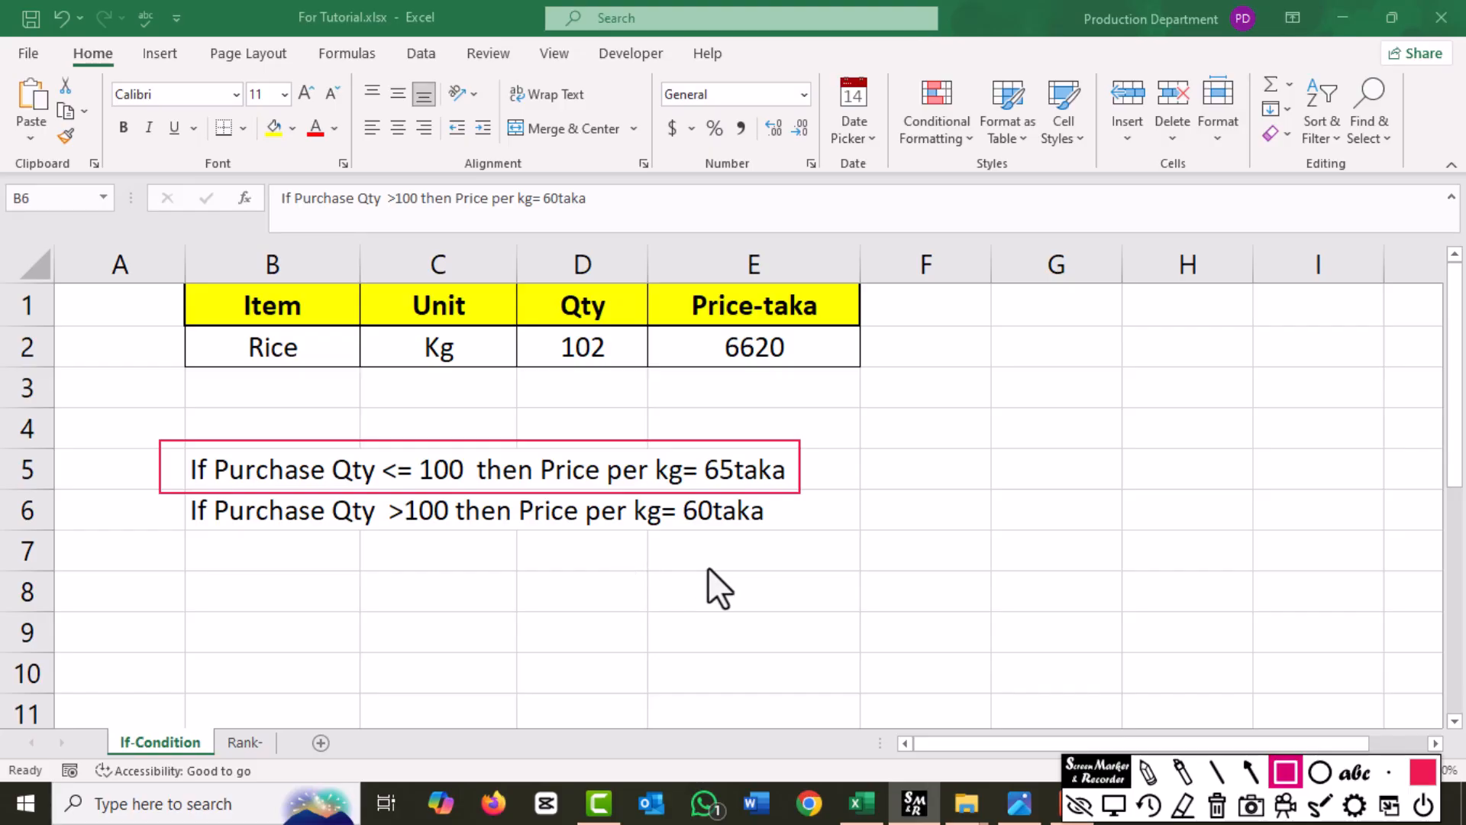
pyautogui.click(1150, 805)
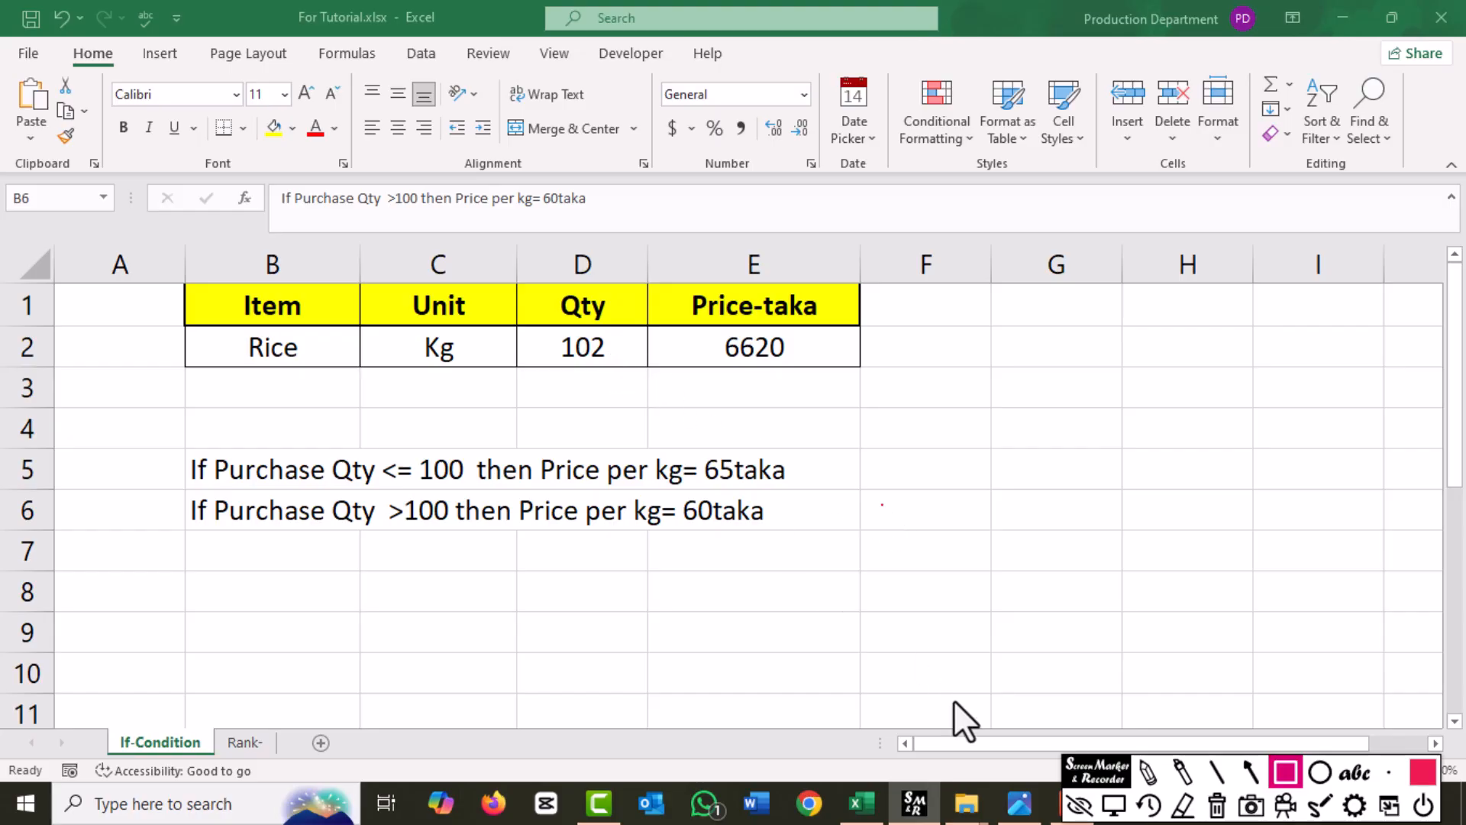
pyautogui.click(1114, 804)
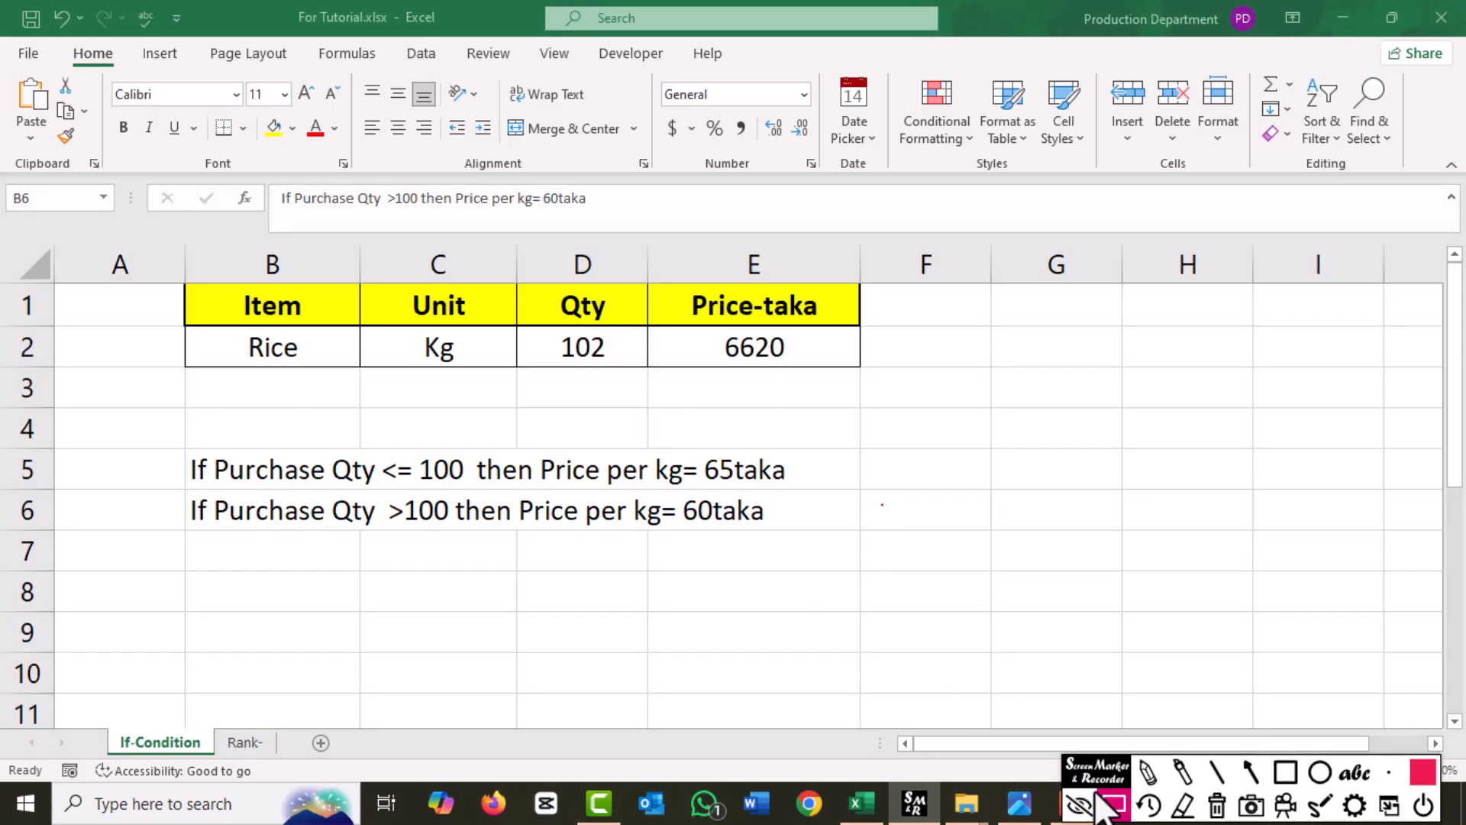
# - Set the rice quantity in D2 to 105
pyautogui.click(548, 336)
pyautogui.write('105')
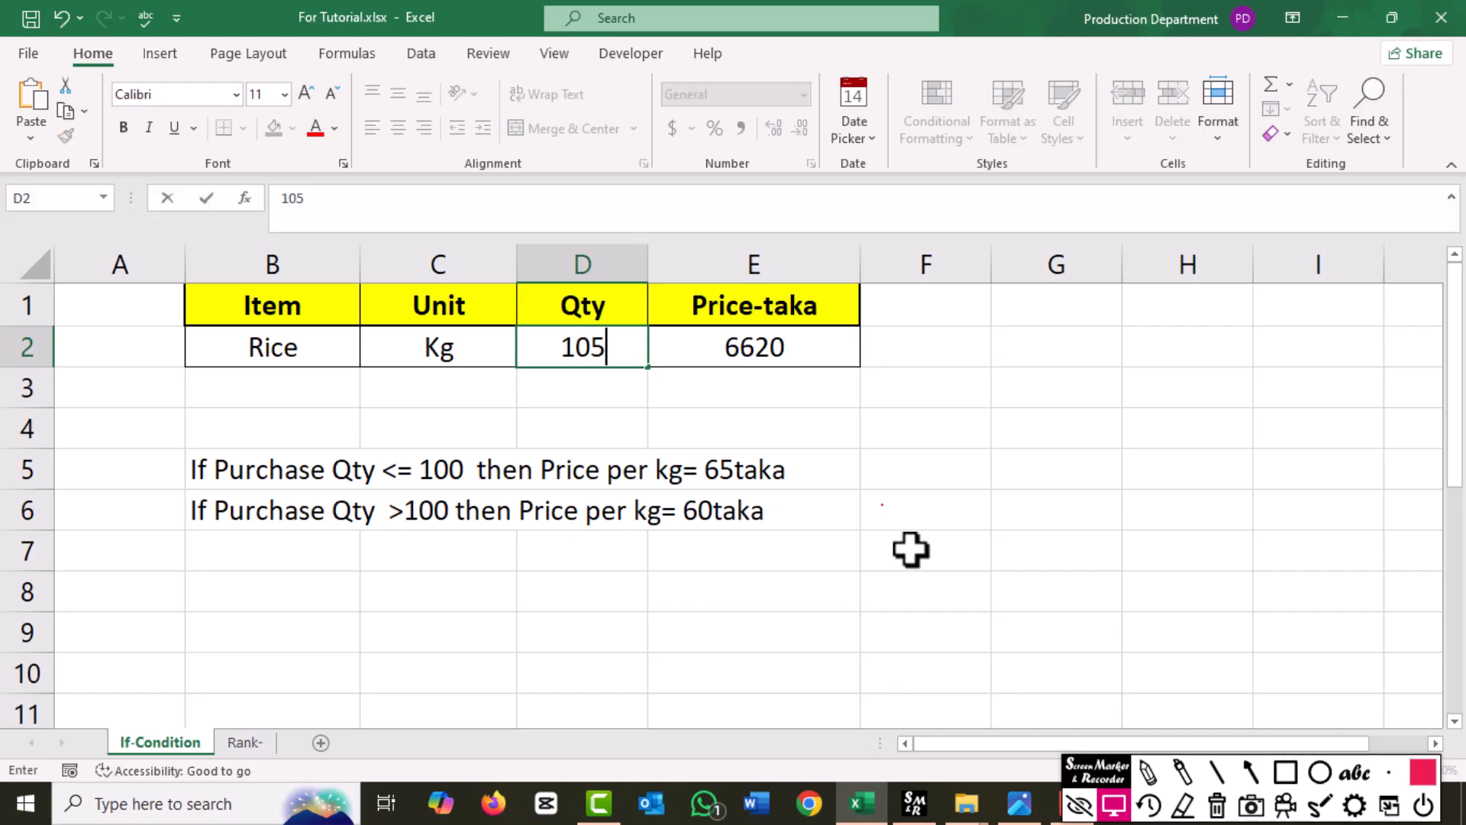
pyautogui.press('Return')
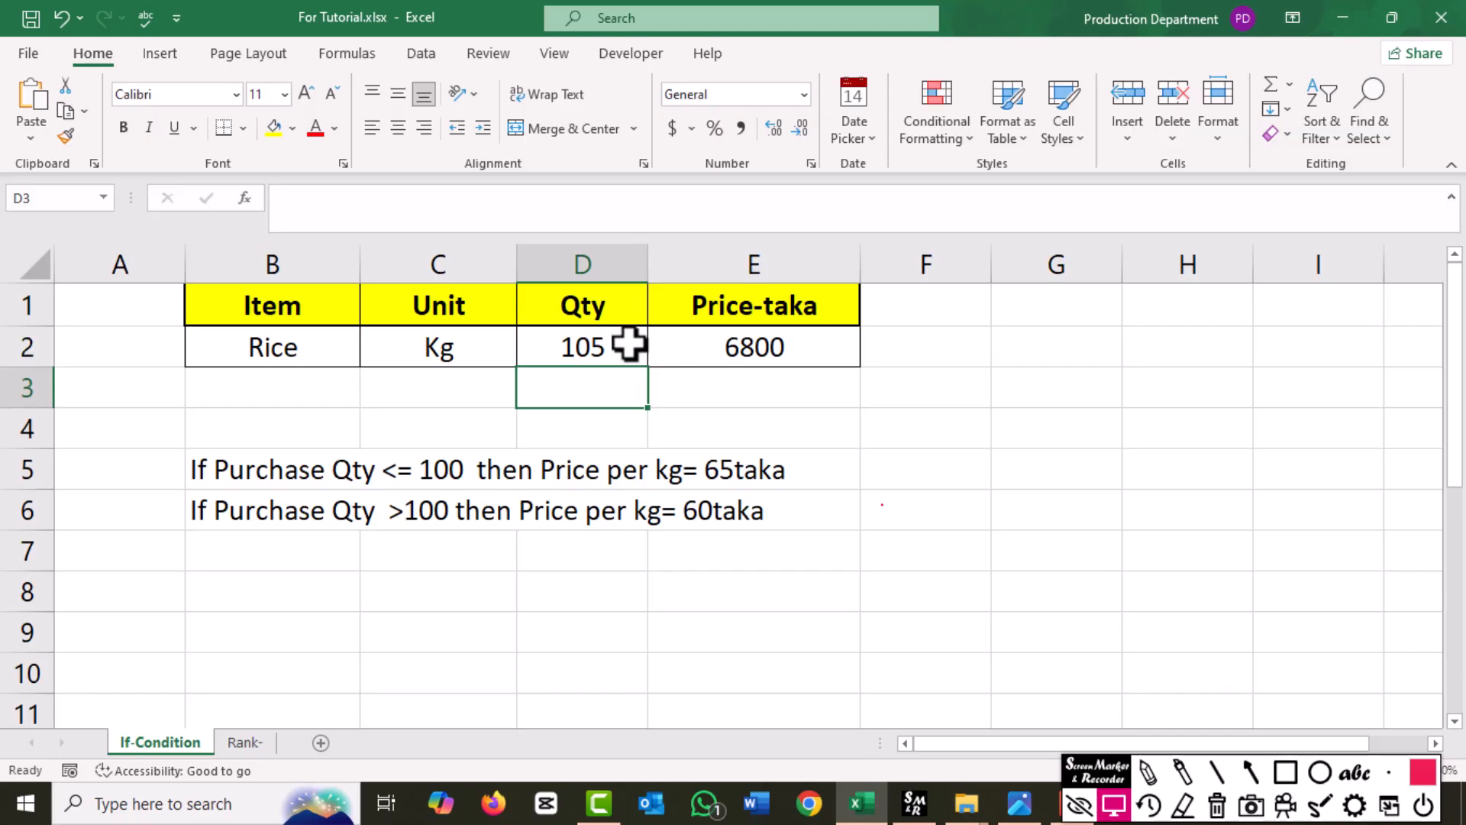
# - Calculate the two parts of the 105 kg price with =65*100 in G5 and =5*60 in G6
pyautogui.click(1049, 480)
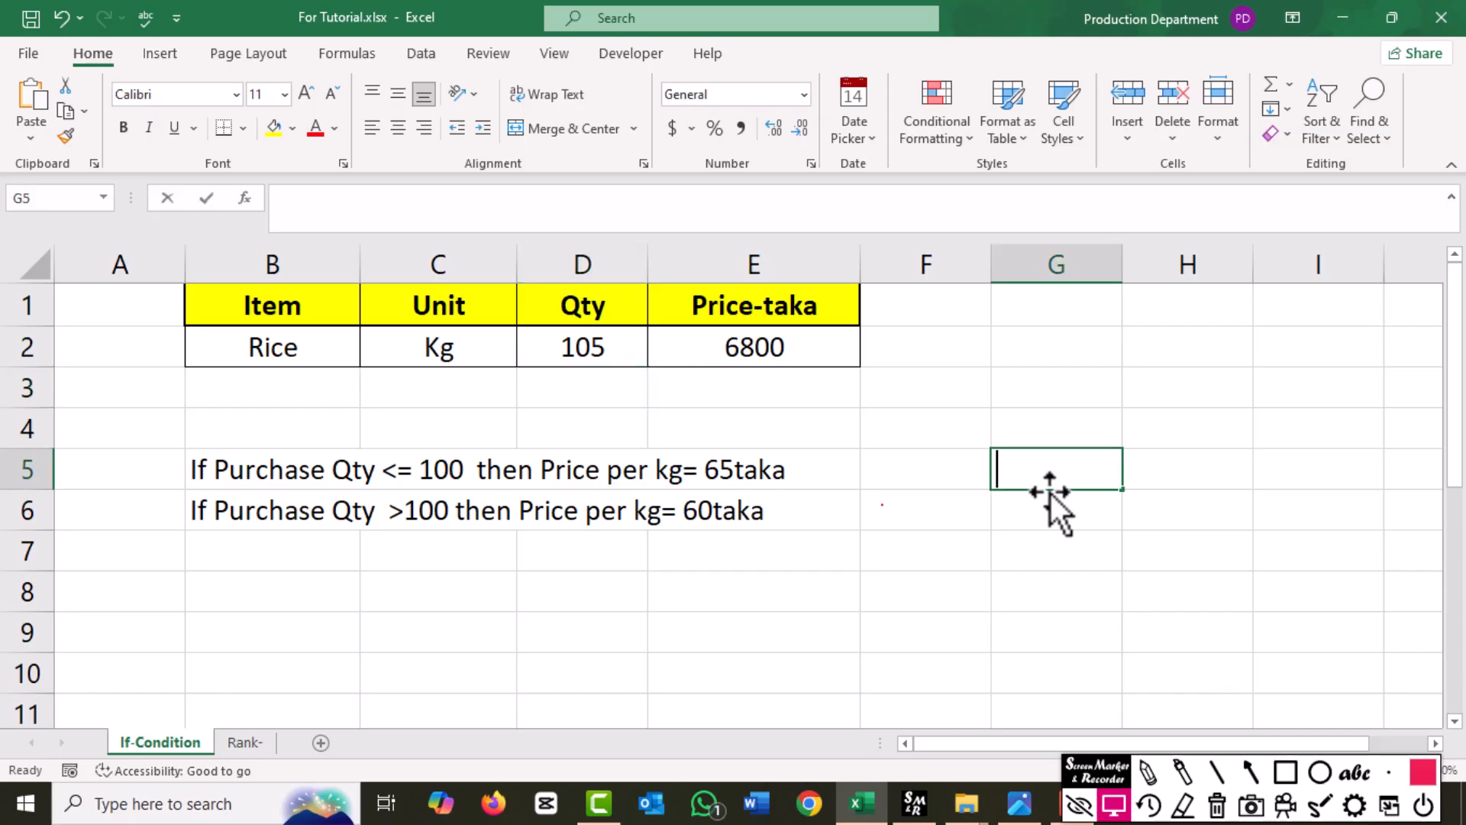
pyautogui.write('=65*100')
pyautogui.press('Return')
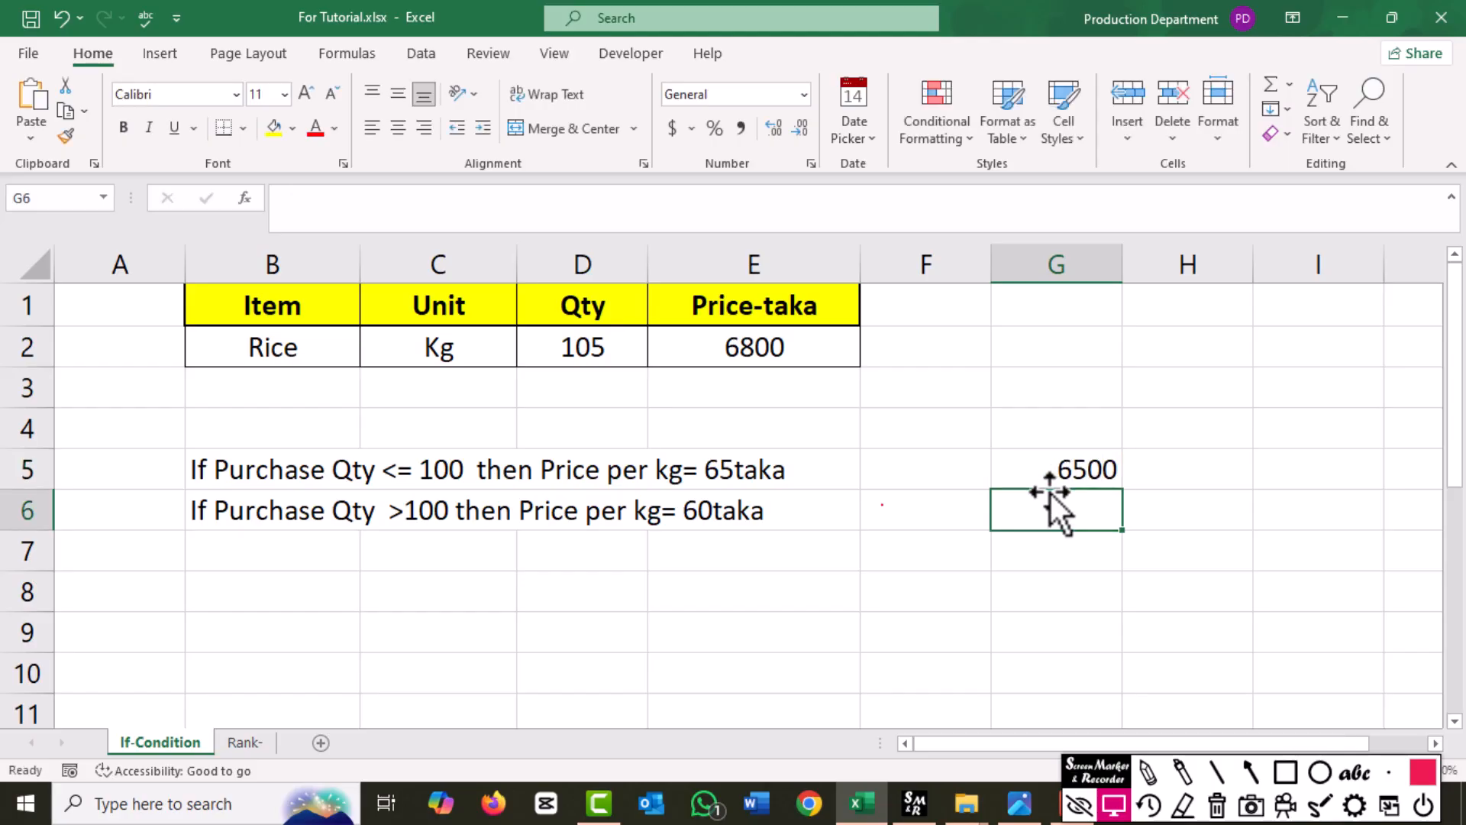
pyautogui.write('=')
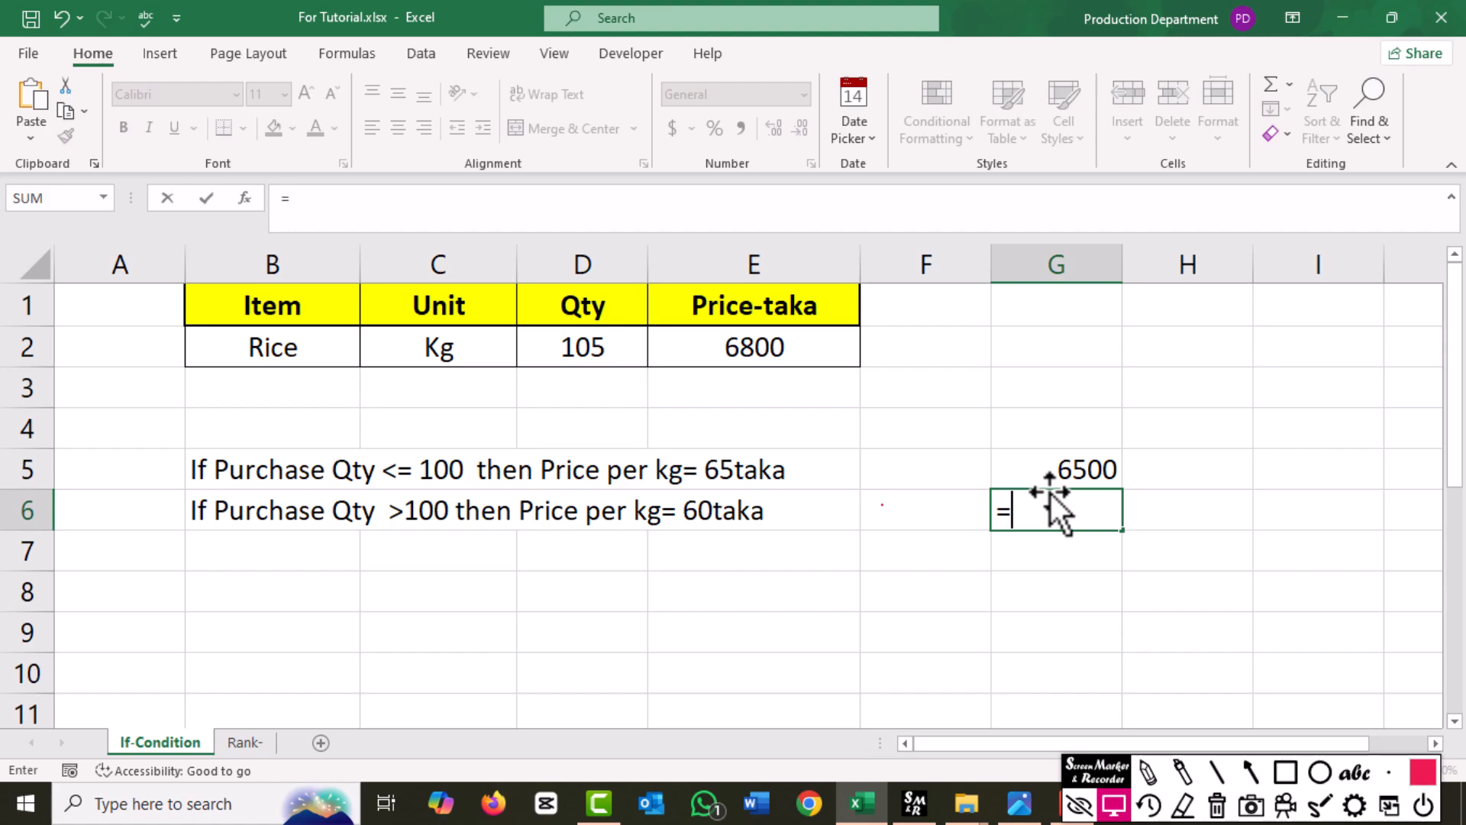
pyautogui.write('5*60')
pyautogui.press('Return')
# - Add the two partial prices in H5 with the formula =G5+G6 to check the Price-taka value
pyautogui.click(1151, 466)
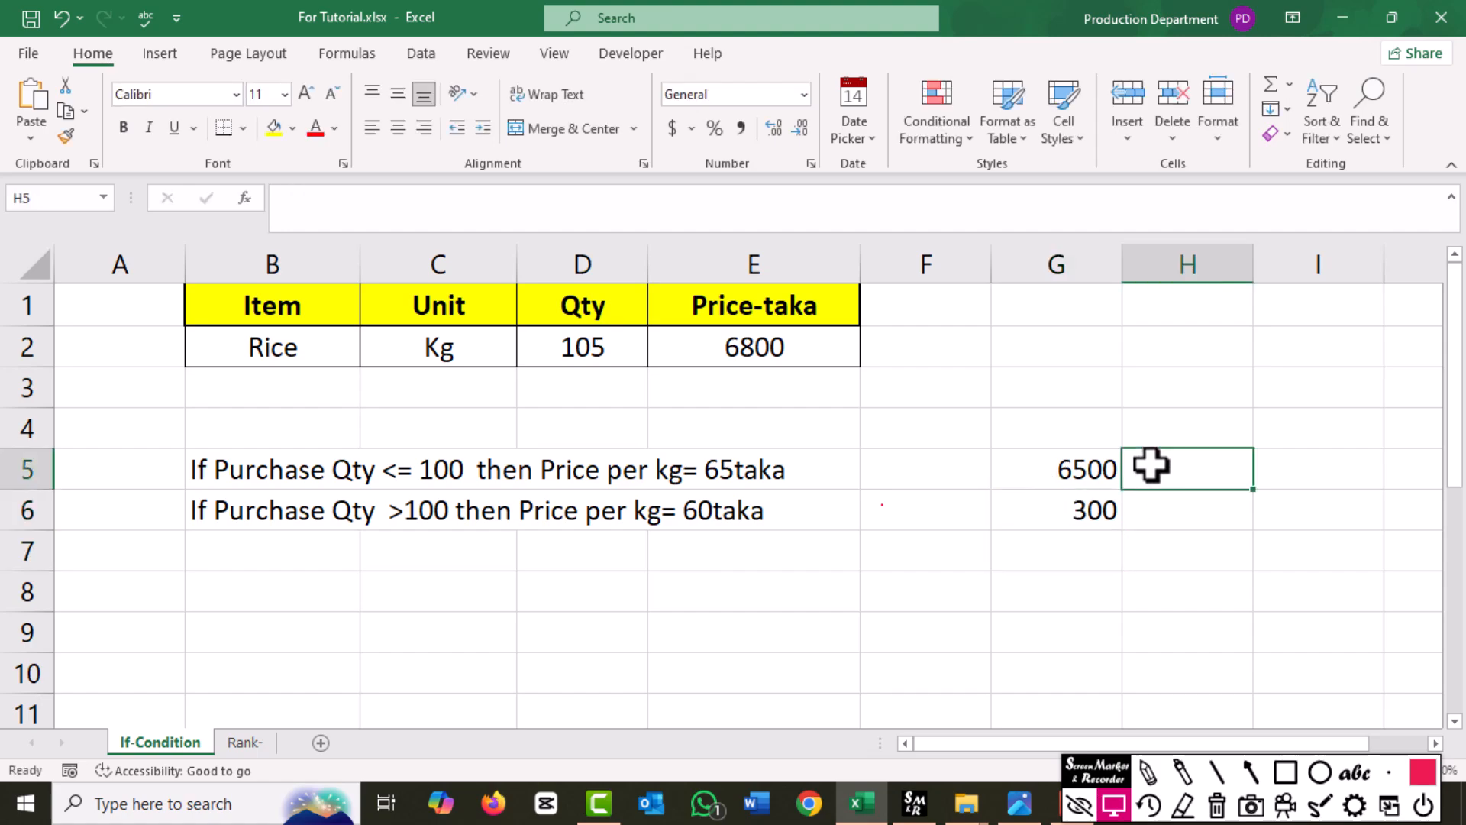
pyautogui.write('=')
pyautogui.click(1073, 469)
pyautogui.write('+')
pyautogui.click(1089, 512)
pyautogui.press('Return')
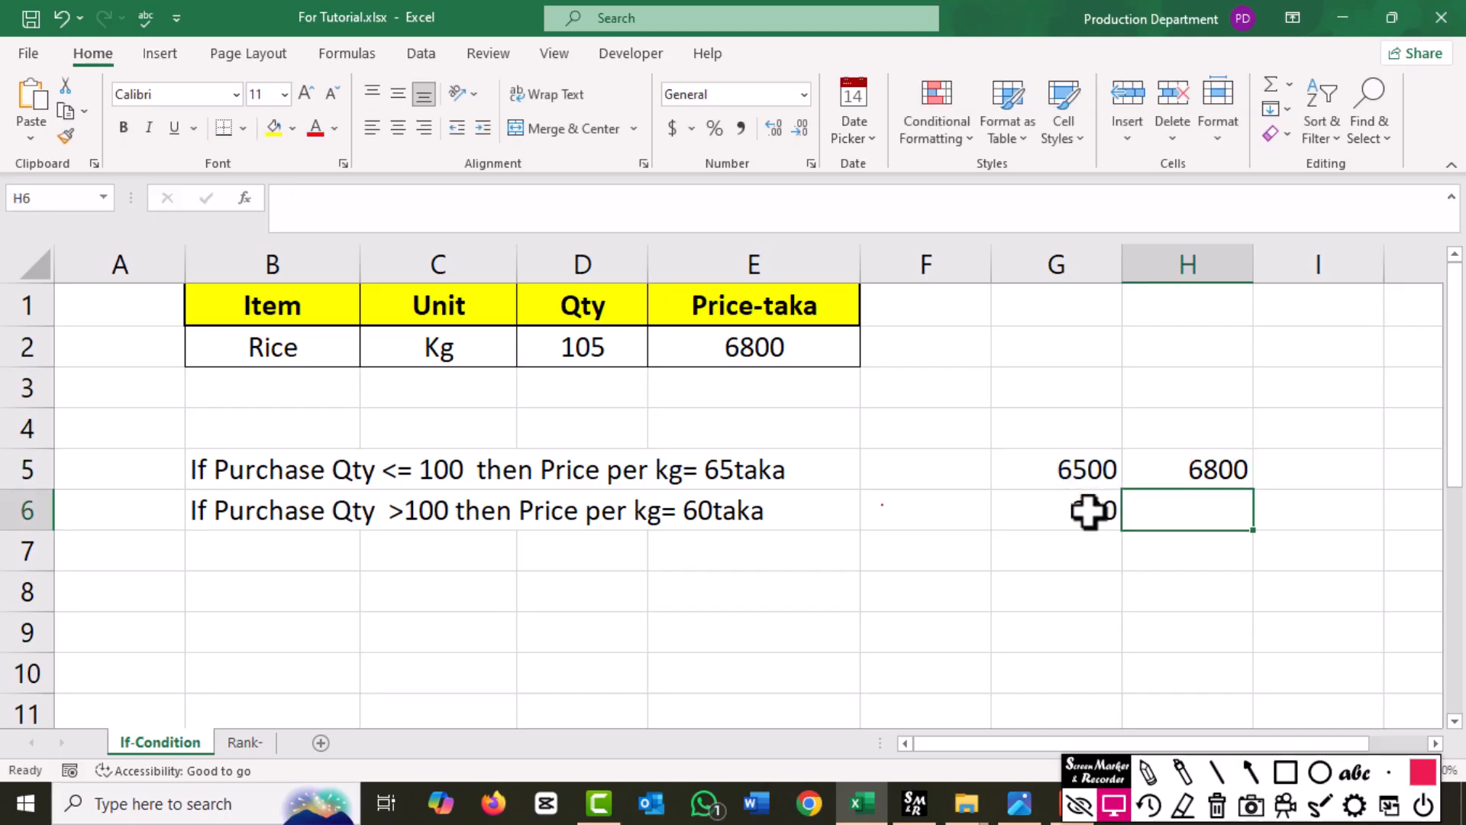
pyautogui.click(1224, 472)
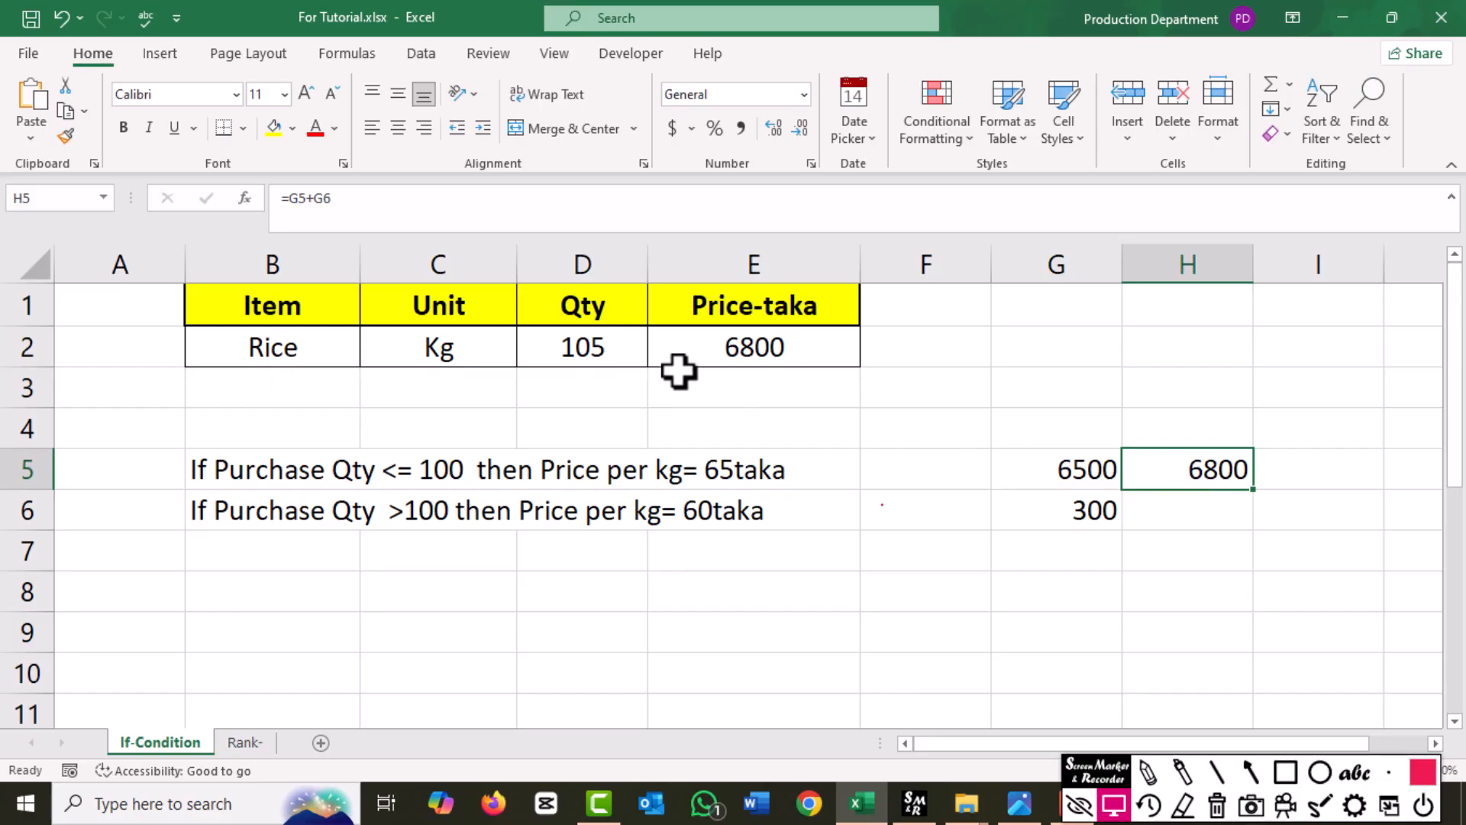
# - Set the rice quantity in D2 to 99
pyautogui.click(620, 350)
pyautogui.write('99')
pyautogui.press('Return')
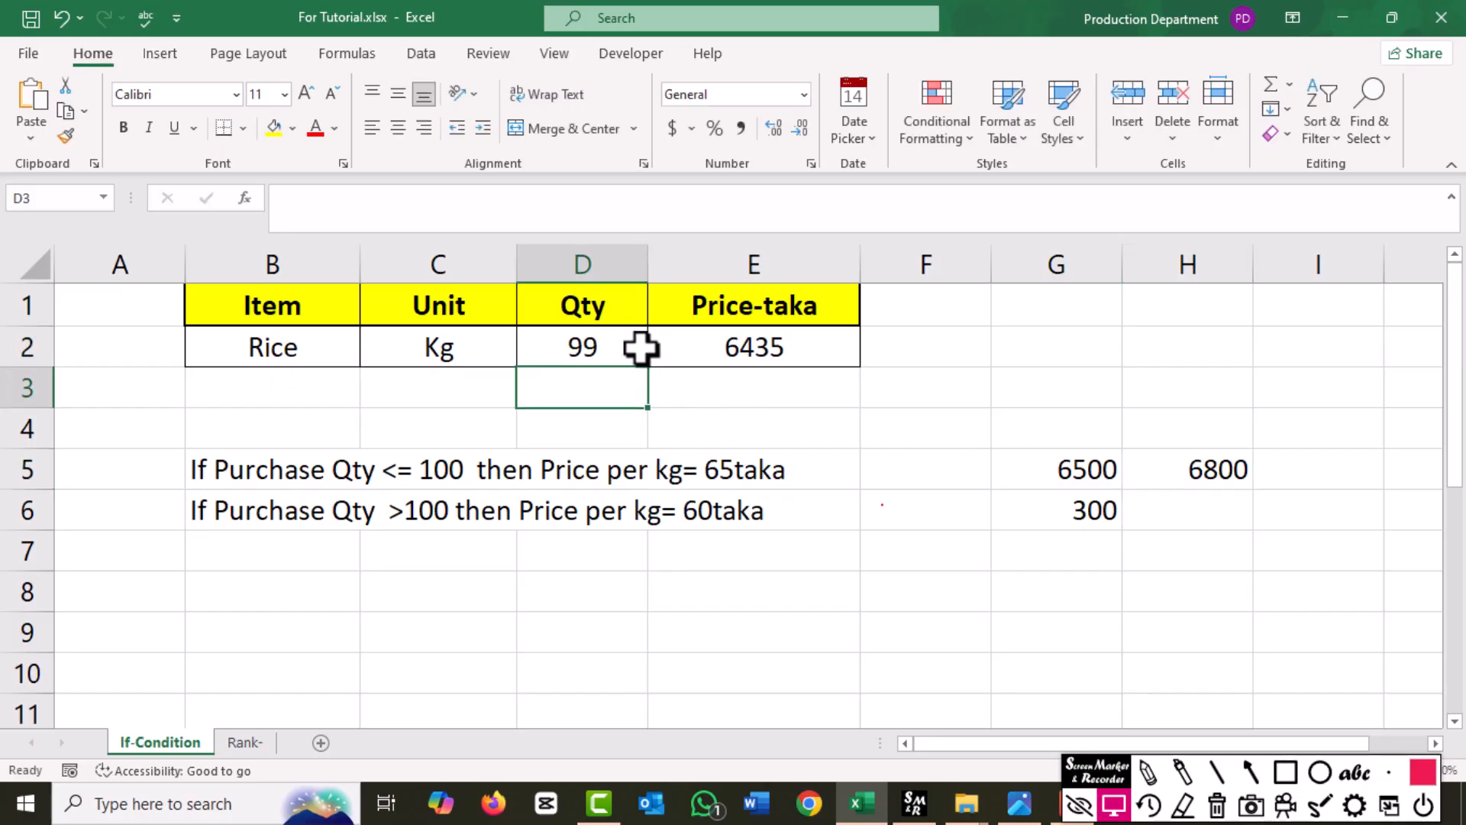
# - Calculate the 99 kg price in G8 with =99*65 and compare it with the Price-taka cell E2
pyautogui.click(1052, 596)
pyautogui.write('=')
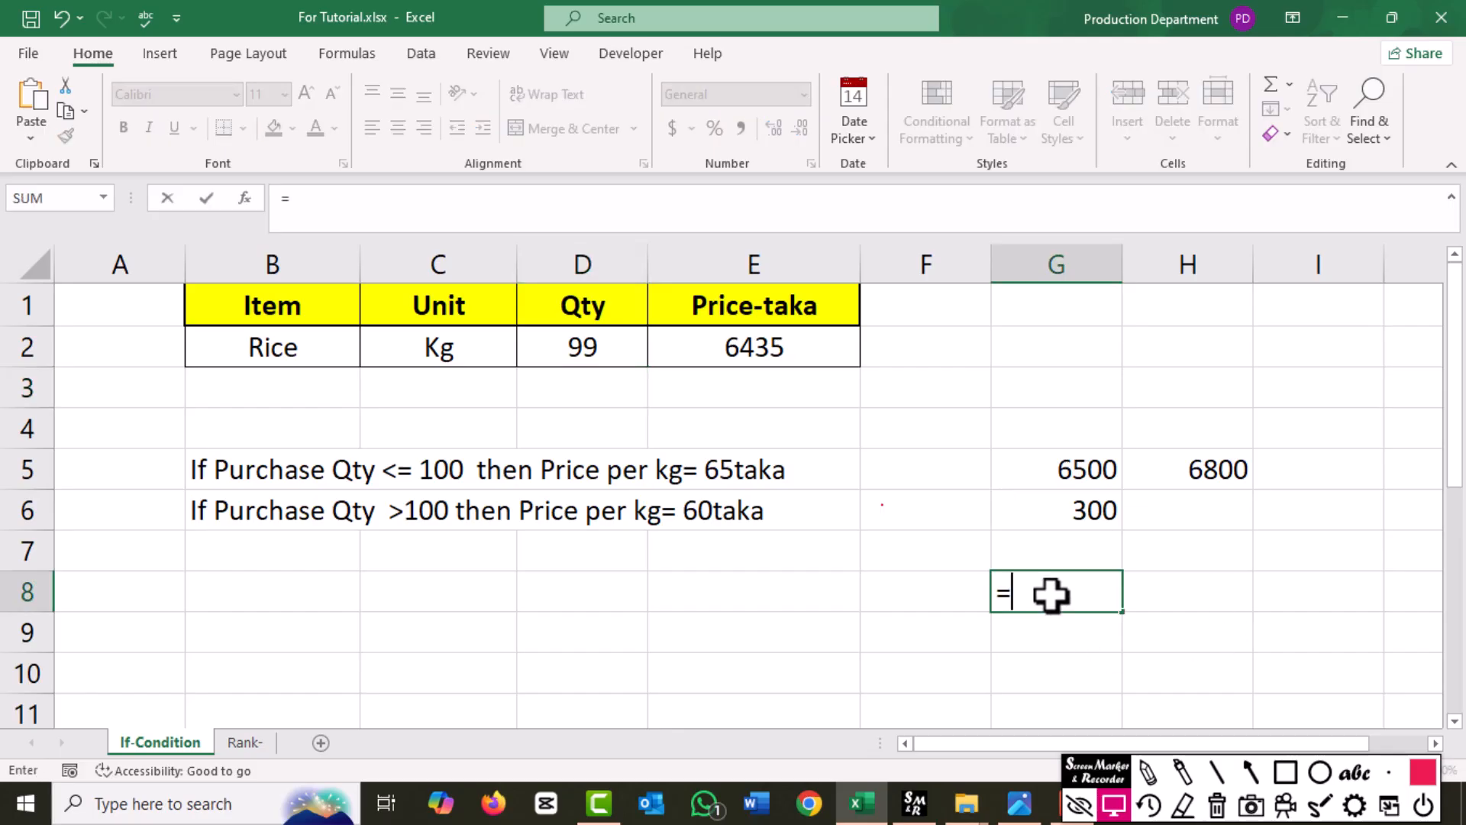
pyautogui.write('99*65')
pyautogui.press('Return')
pyautogui.click(1081, 596)
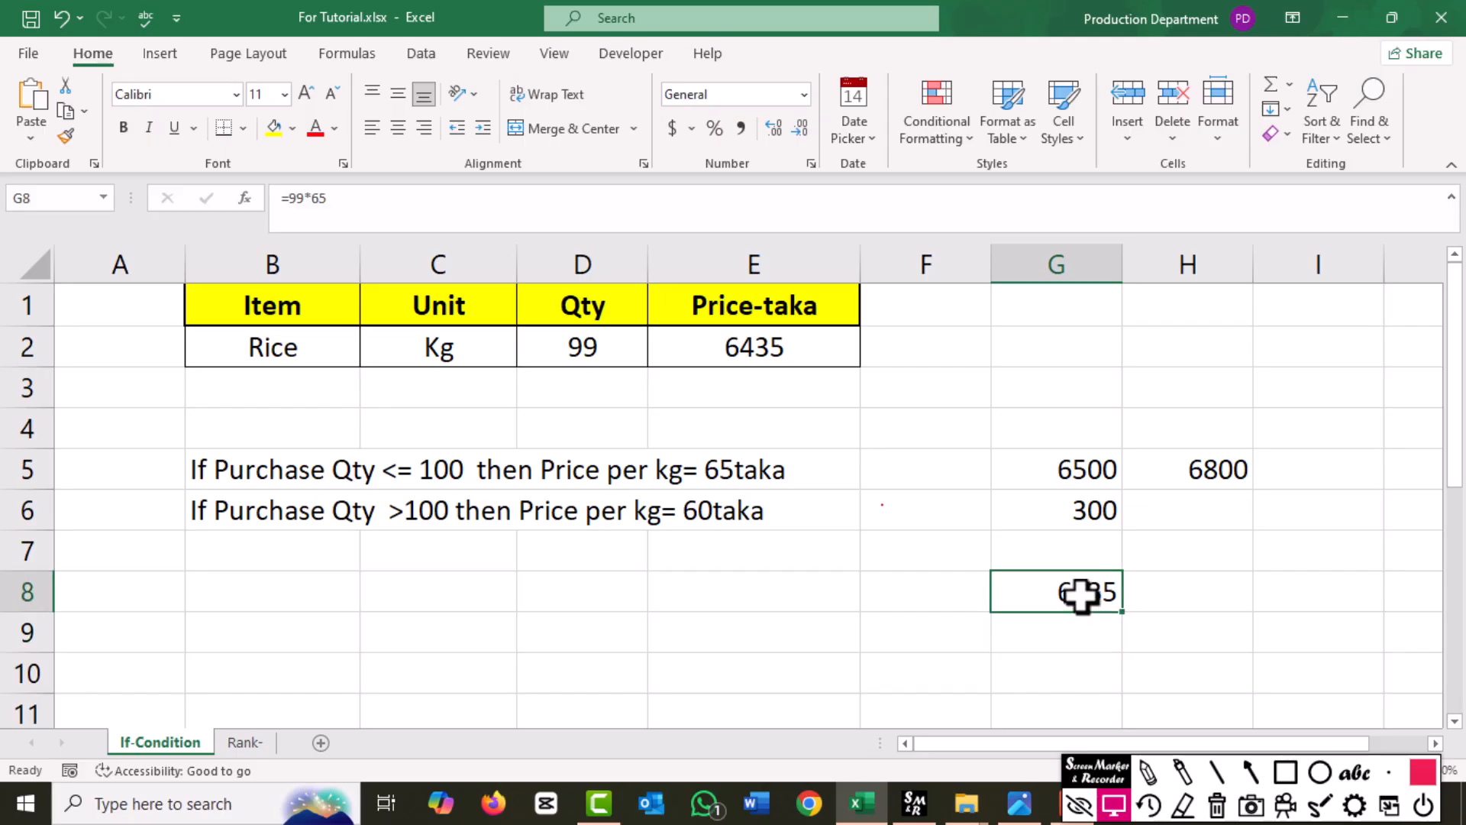
pyautogui.click(753, 359)
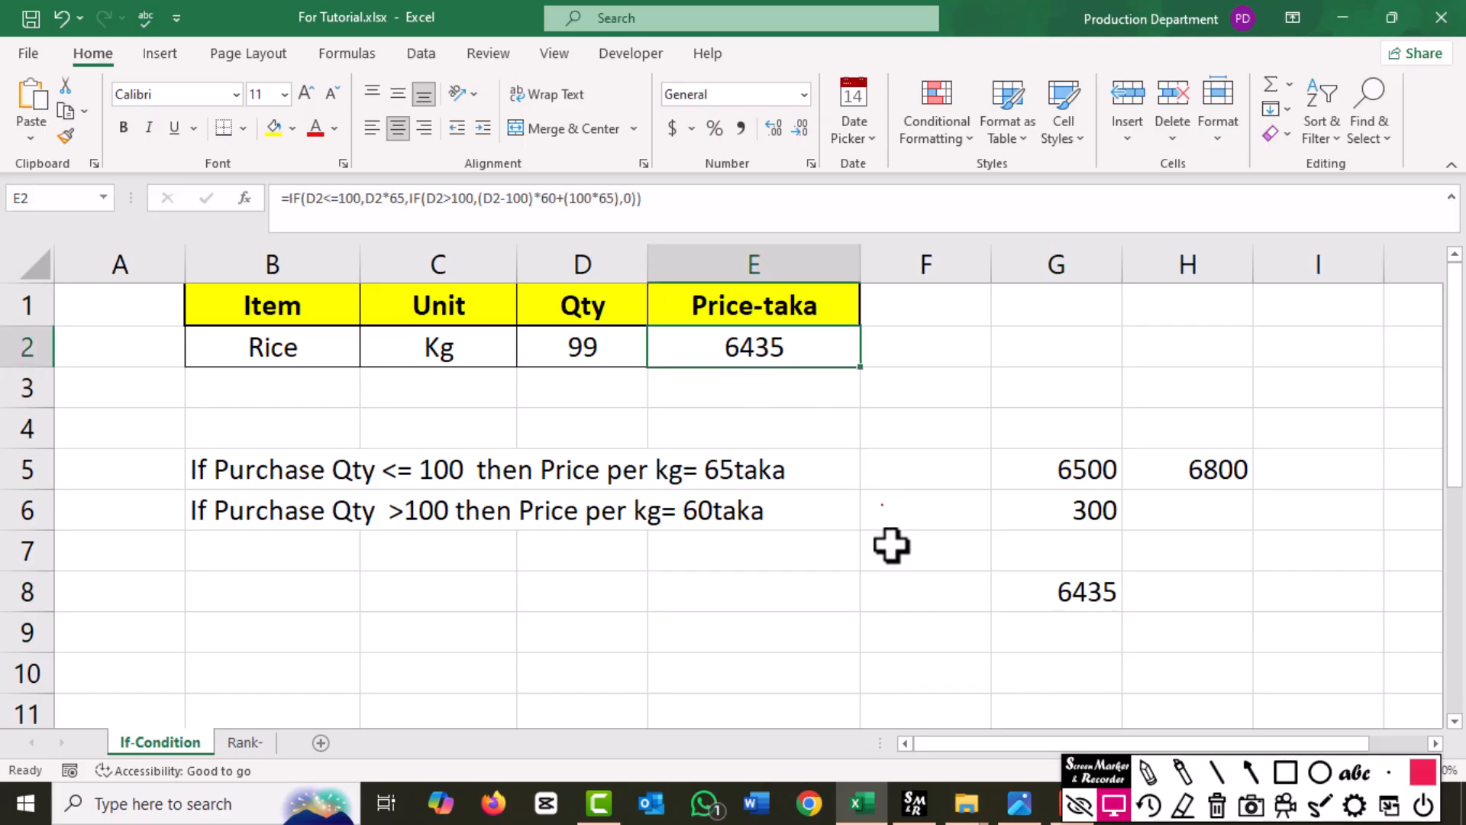
# - Set the rice quantity in D2 to 115 and check the price in E2
pyautogui.click(615, 355)
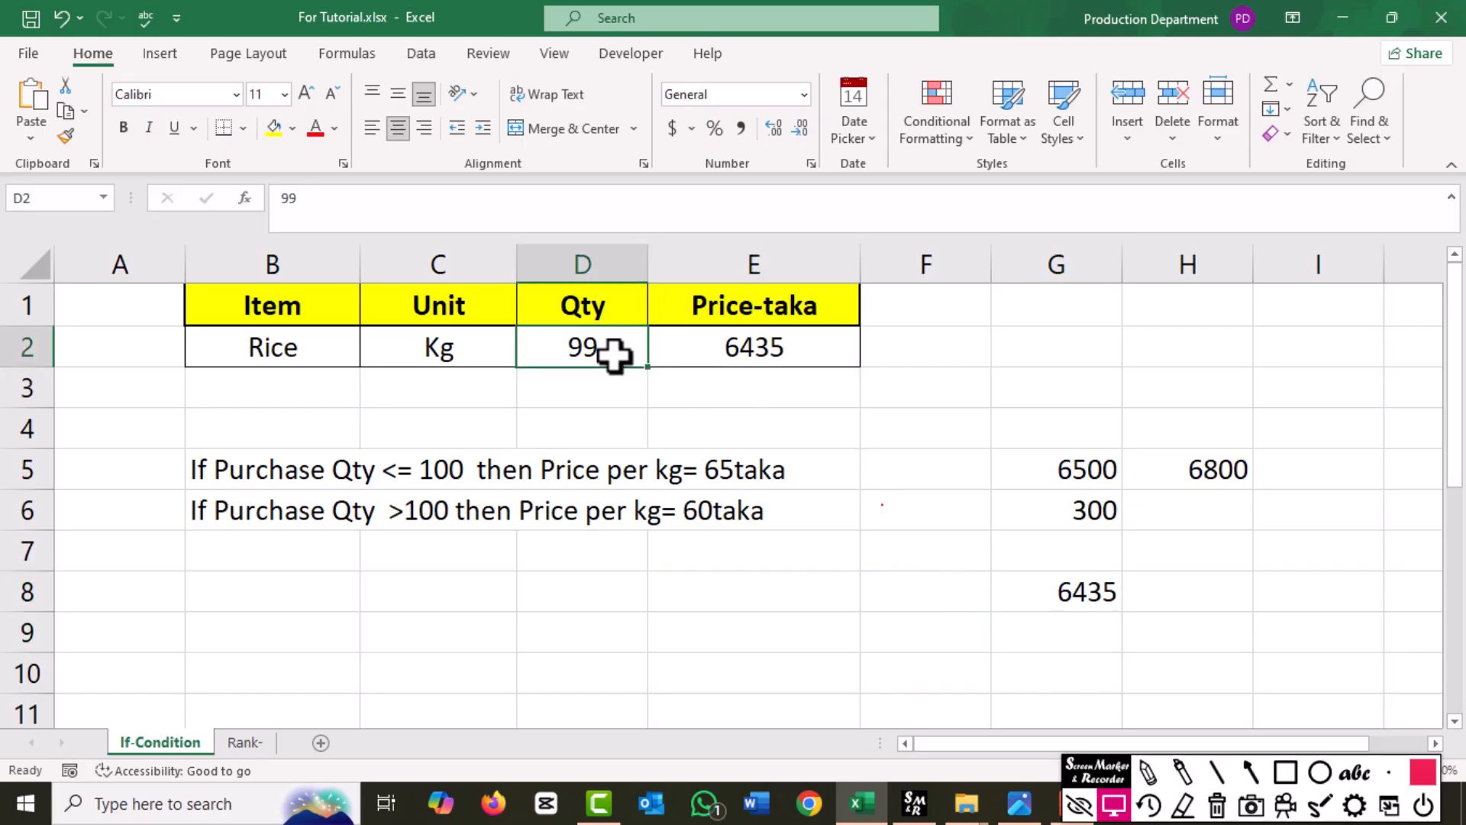
pyautogui.write('115')
pyautogui.press('Return')
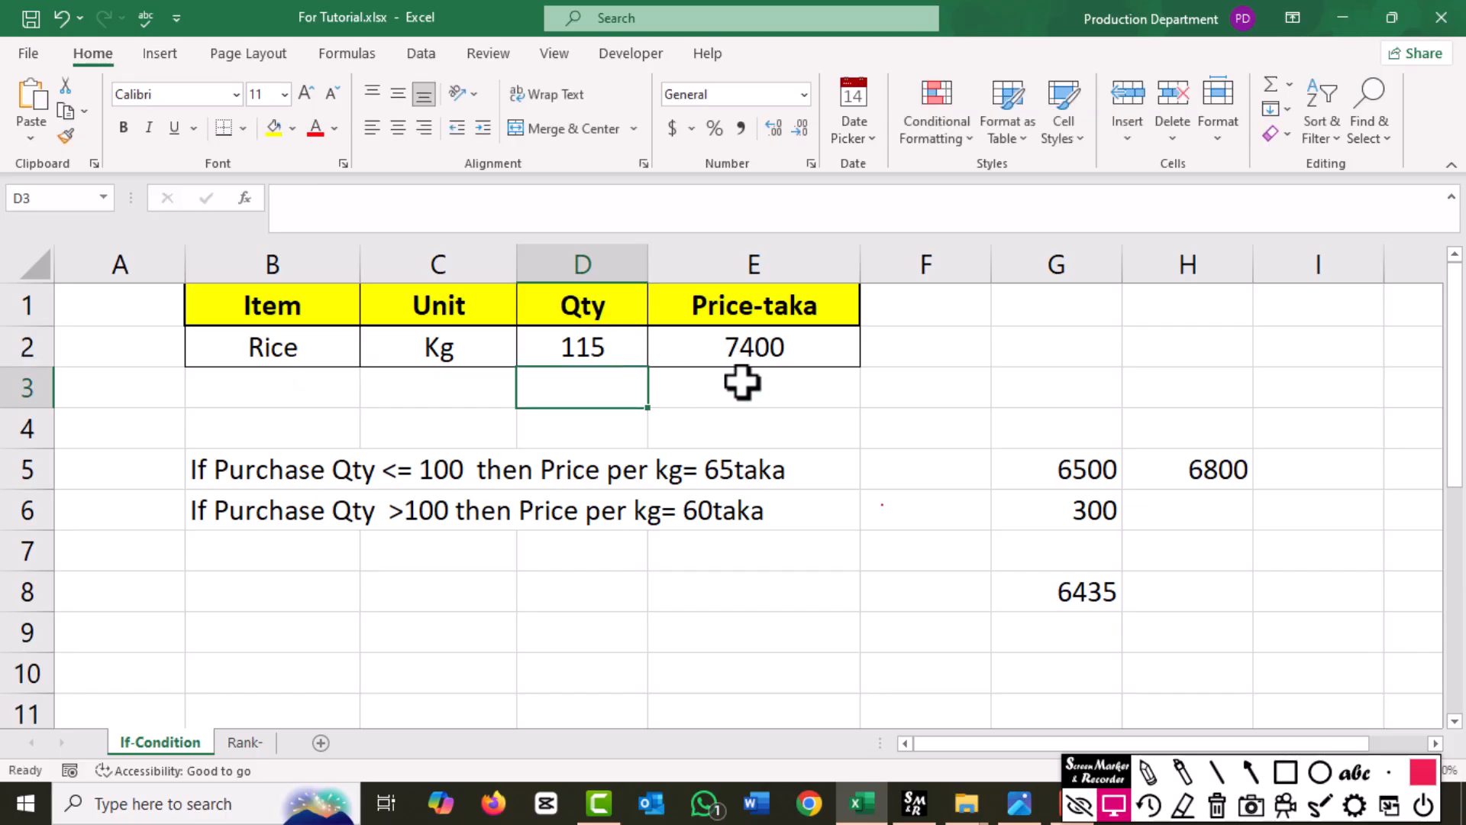
pyautogui.click(749, 347)
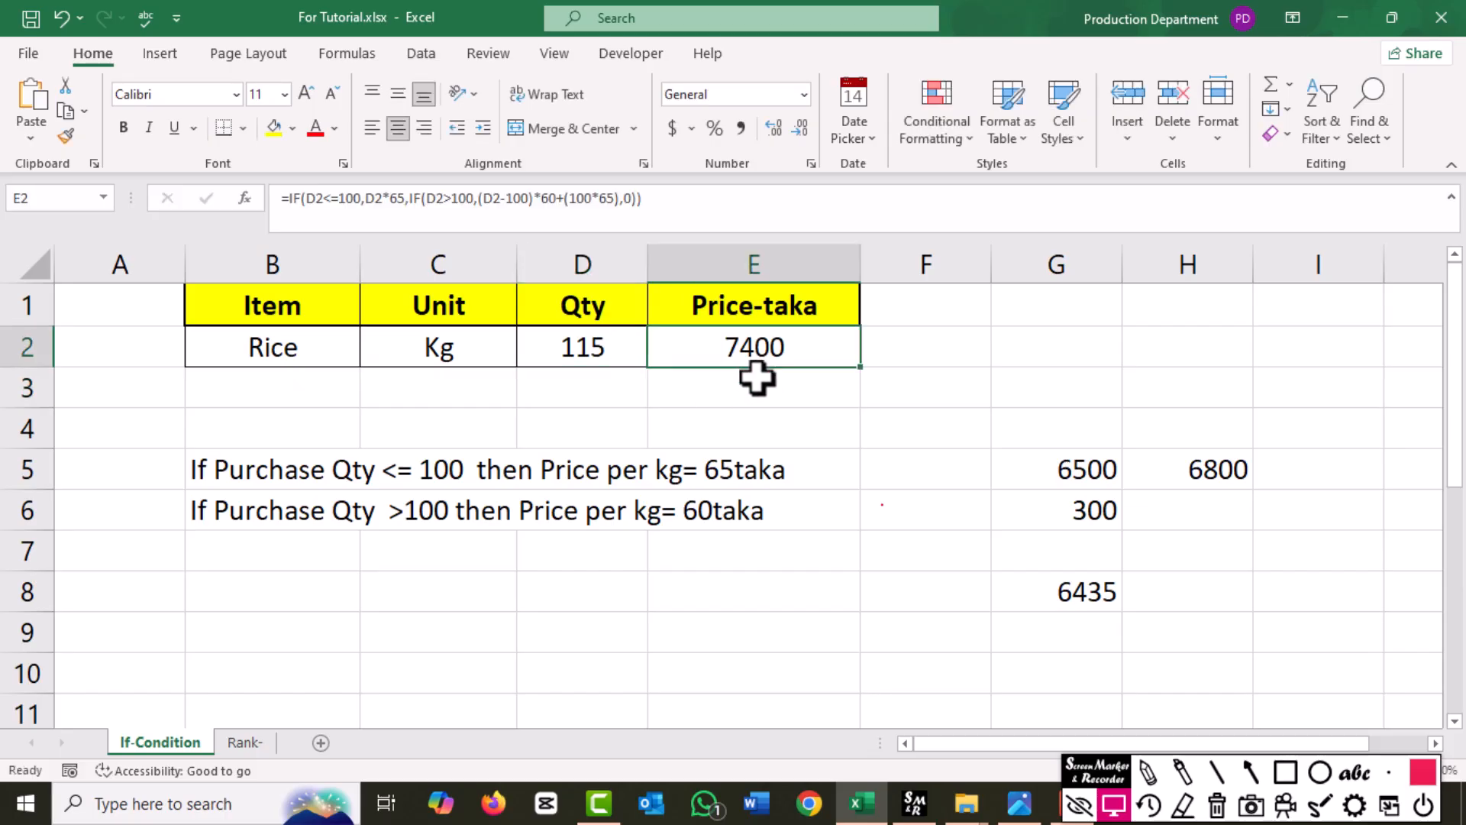
# - Calculate the two parts of the 115 kg price with =15*60 in G2 and =100*65 in G3
pyautogui.click(1035, 352)
pyautogui.write('=15*65')
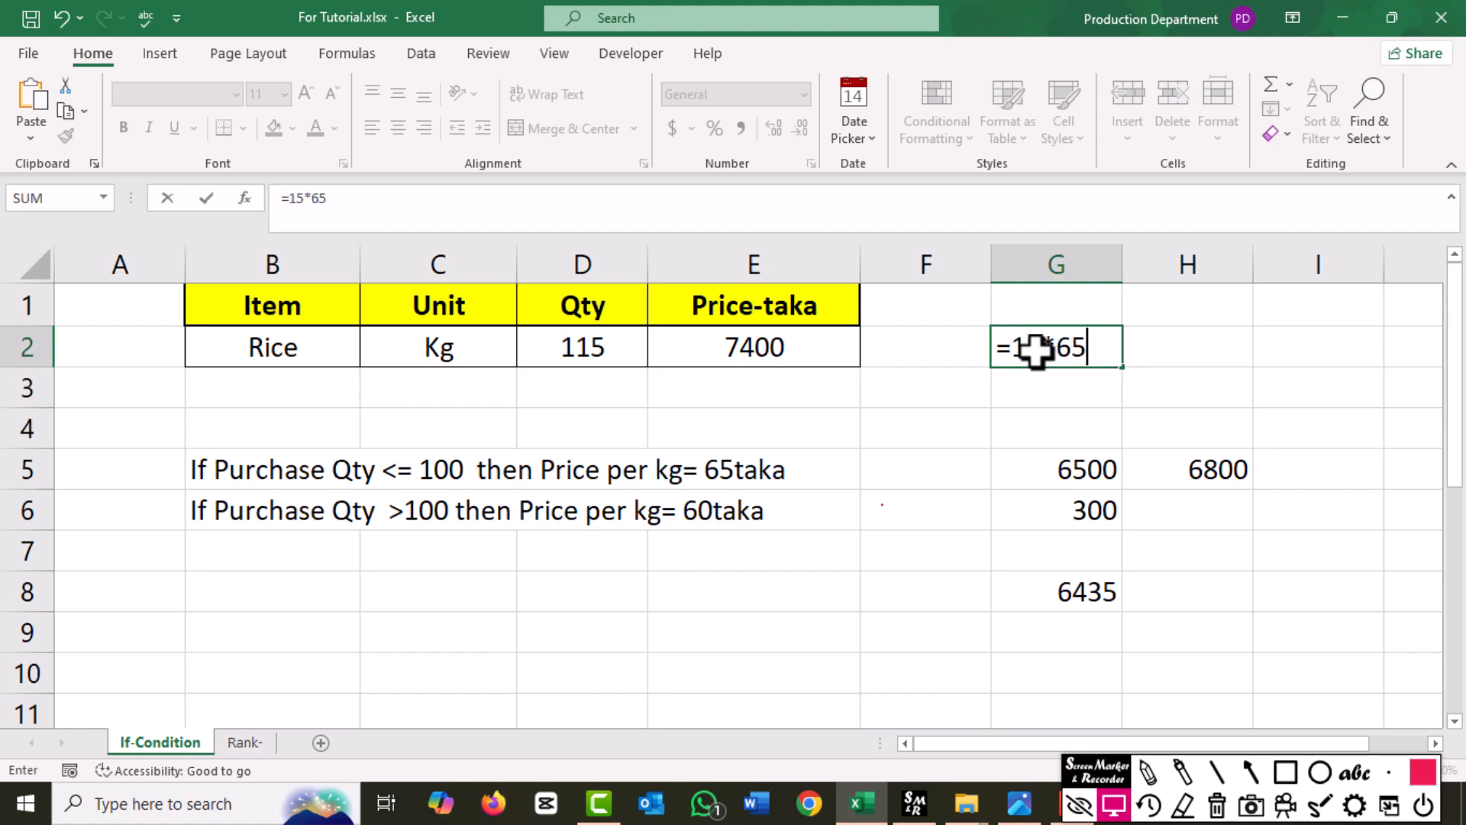
pyautogui.press('BackSpace')
pyautogui.write('0')
pyautogui.press('Return')
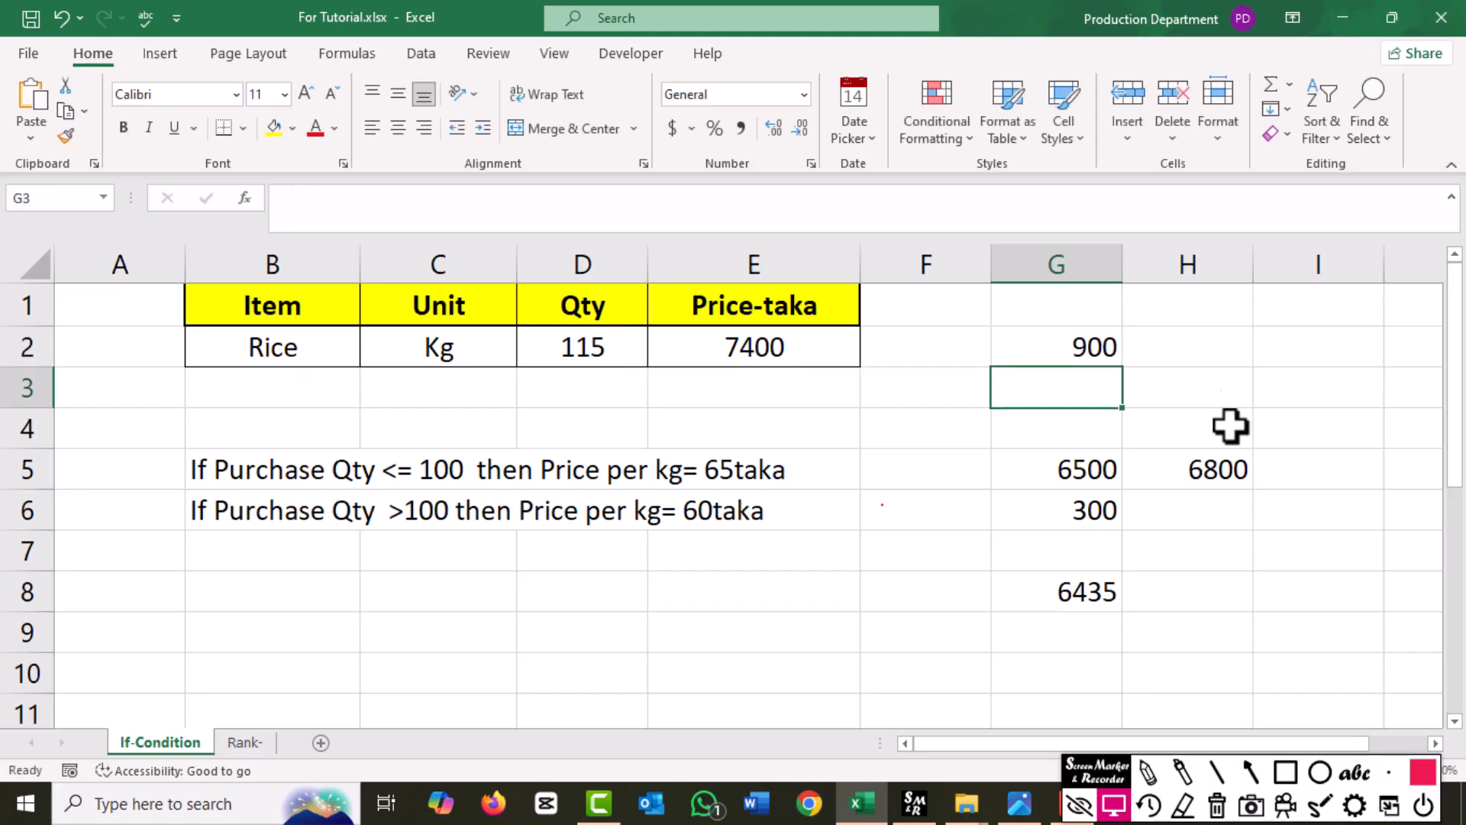
pyautogui.write('=')
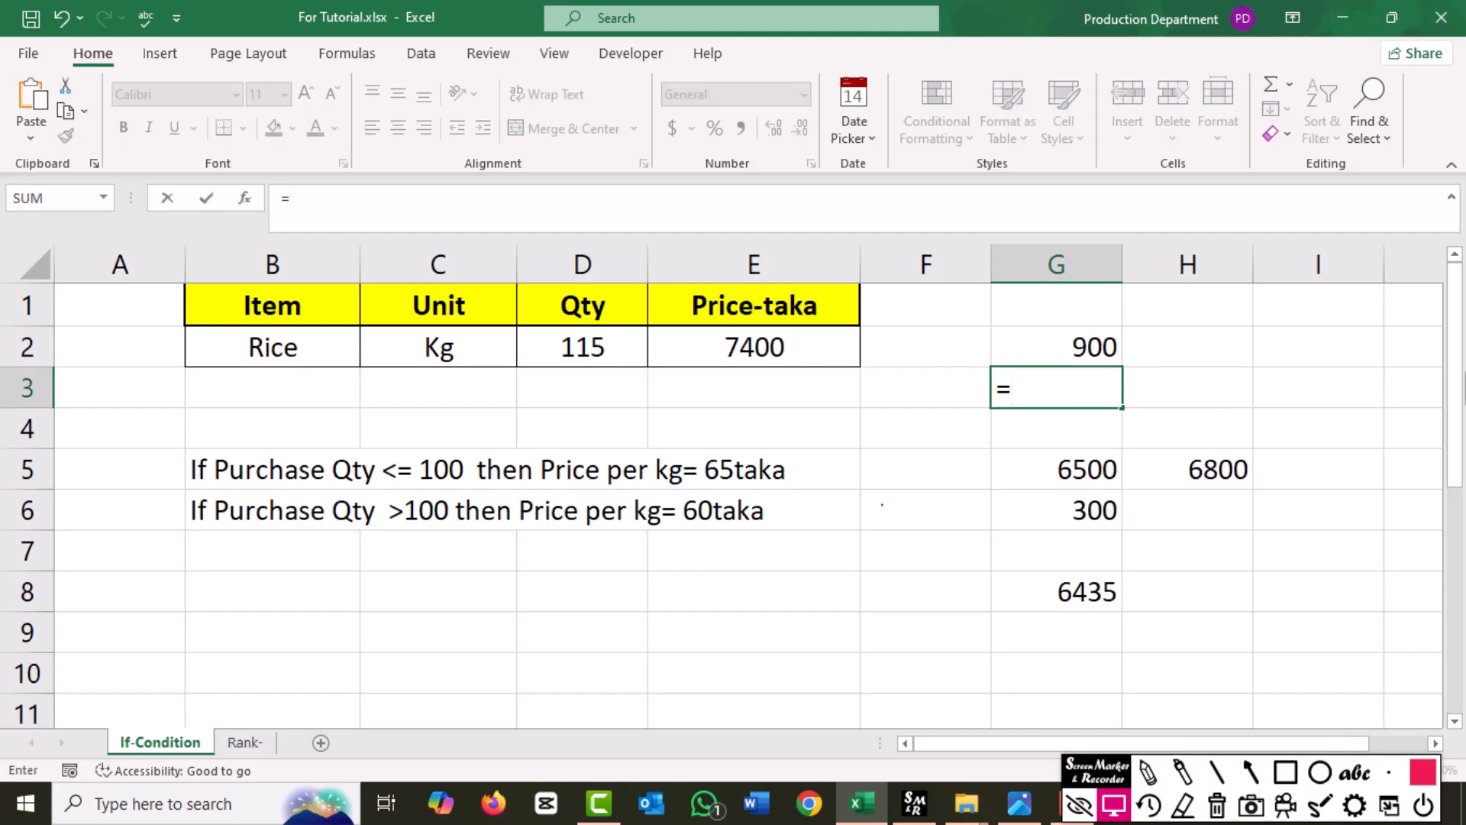
pyautogui.write('100*65')
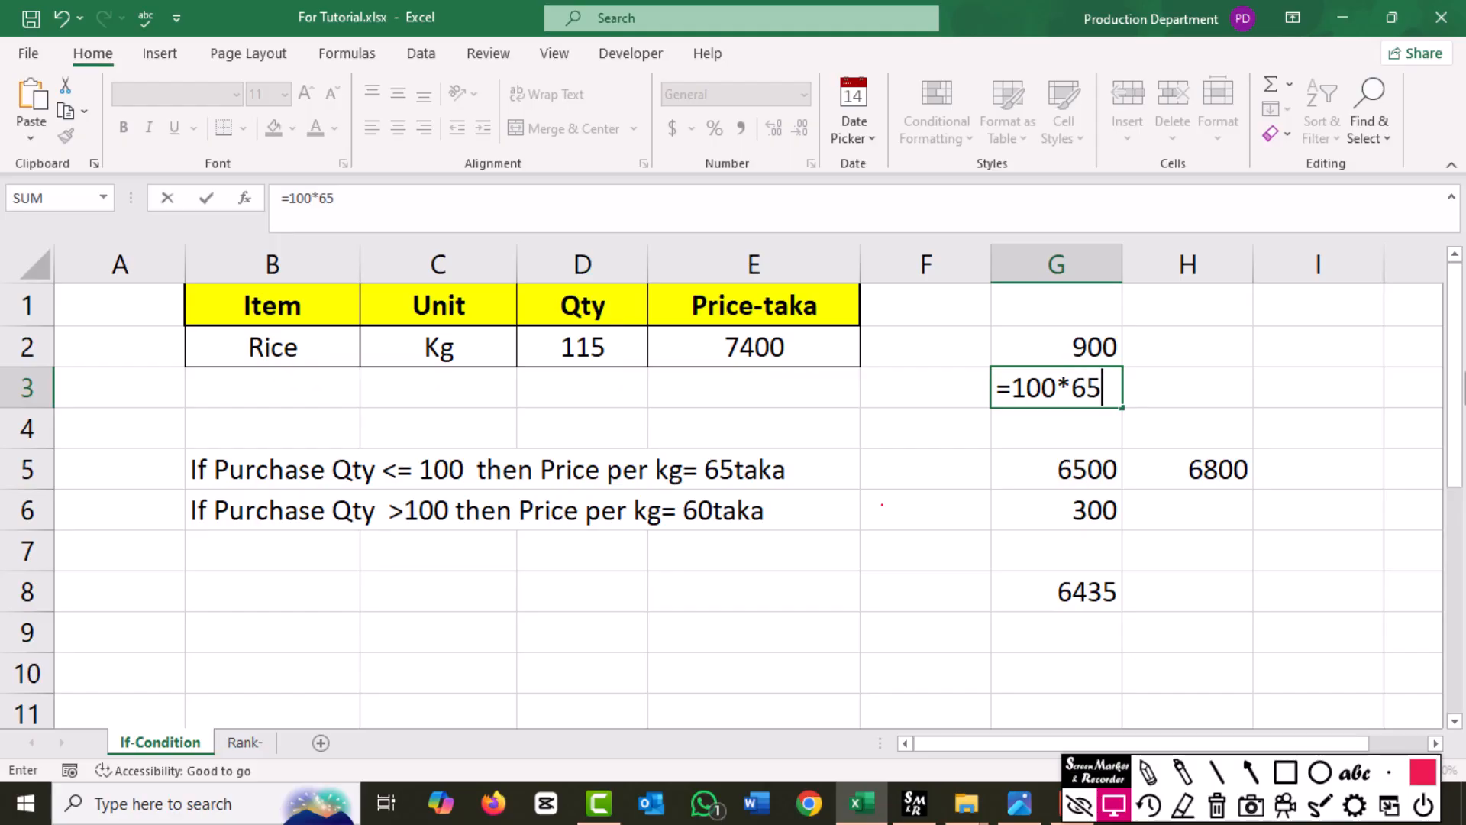
pyautogui.press('Return')
# - Add the two partial prices in H2 with the formula =G2+G3 to check the 115 kg price
pyautogui.click(1186, 353)
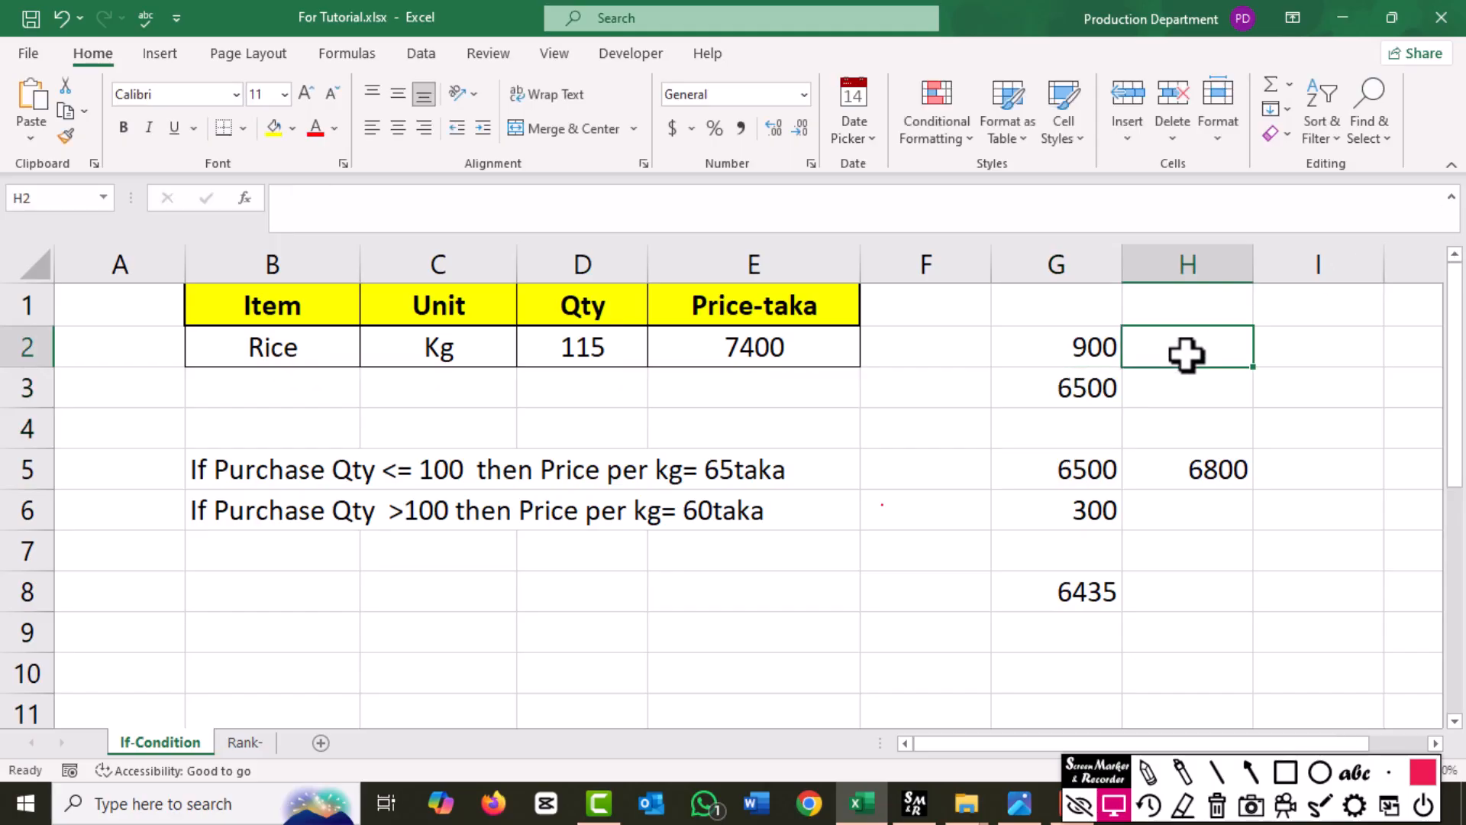
pyautogui.write('=')
pyautogui.click(1050, 346)
pyautogui.write('+')
pyautogui.click(1078, 391)
pyautogui.press('Return')
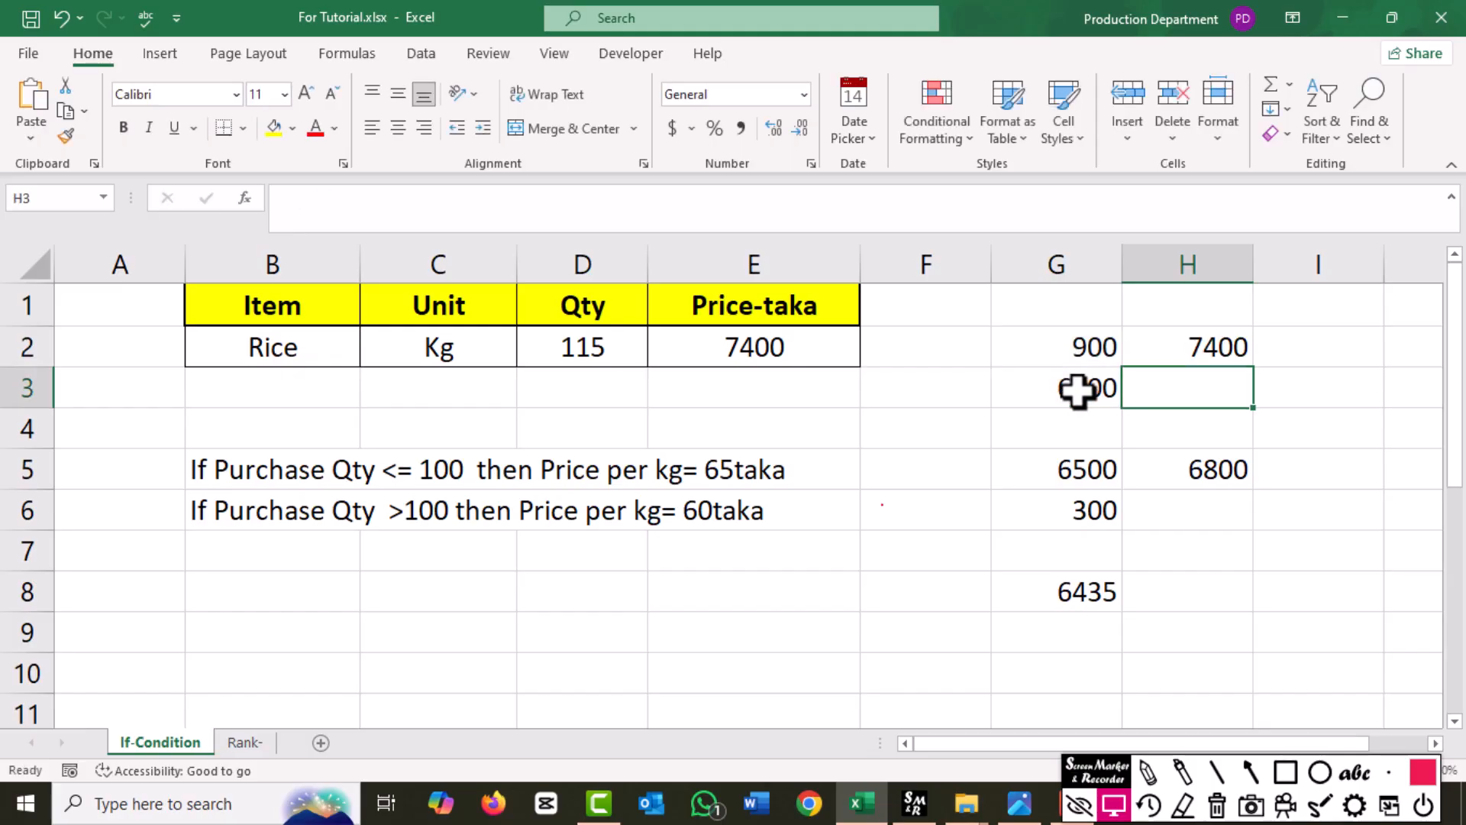
pyautogui.click(1268, 345)
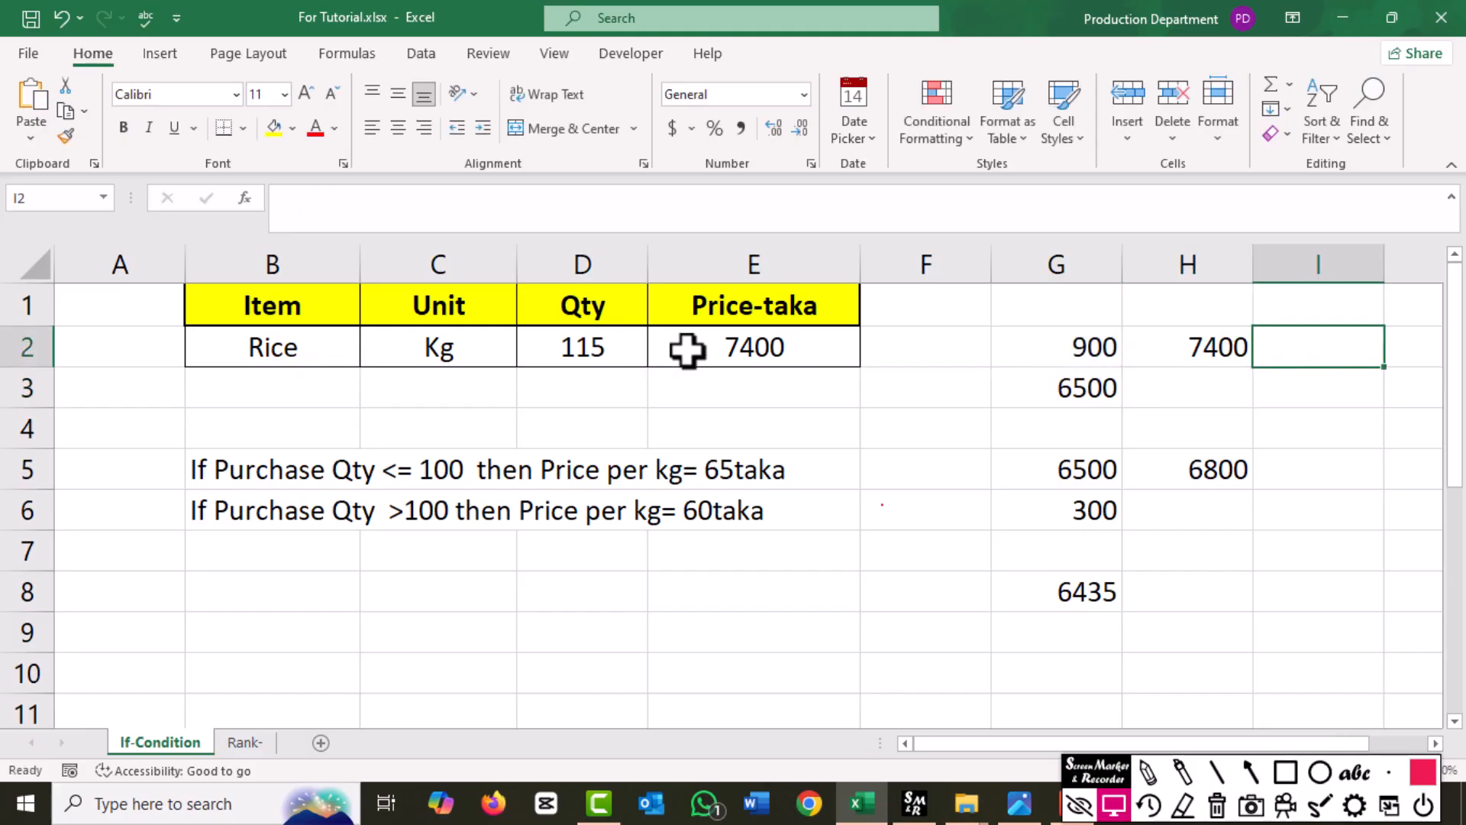
# - Clear the check calculations in G2:H8 and delete the existing Price-taka formula in E2
pyautogui.moveTo(1113, 347); pyautogui.dragTo(1250, 583)
pyautogui.press('Delete')
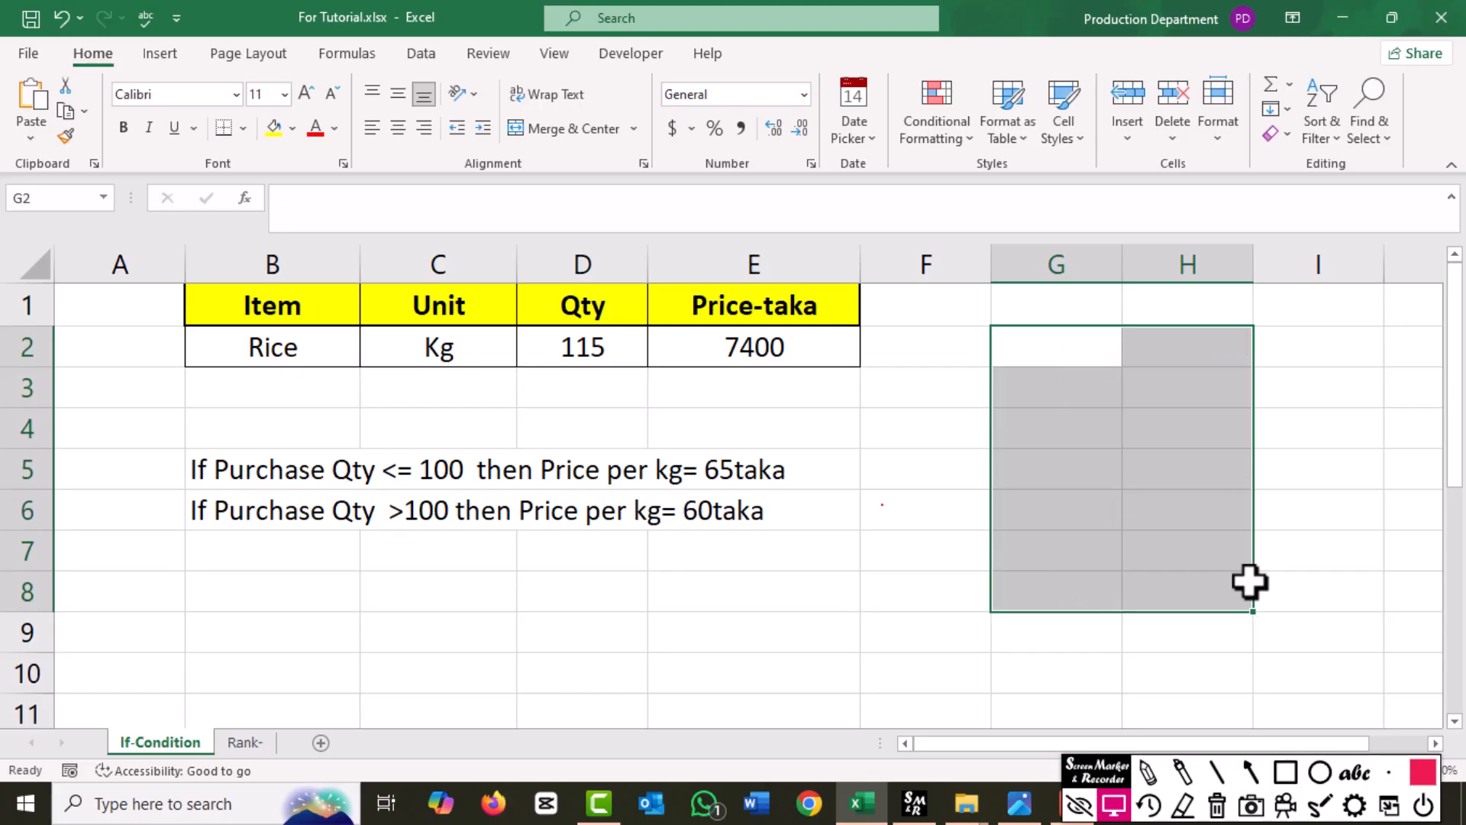
pyautogui.click(830, 508)
pyautogui.click(809, 348)
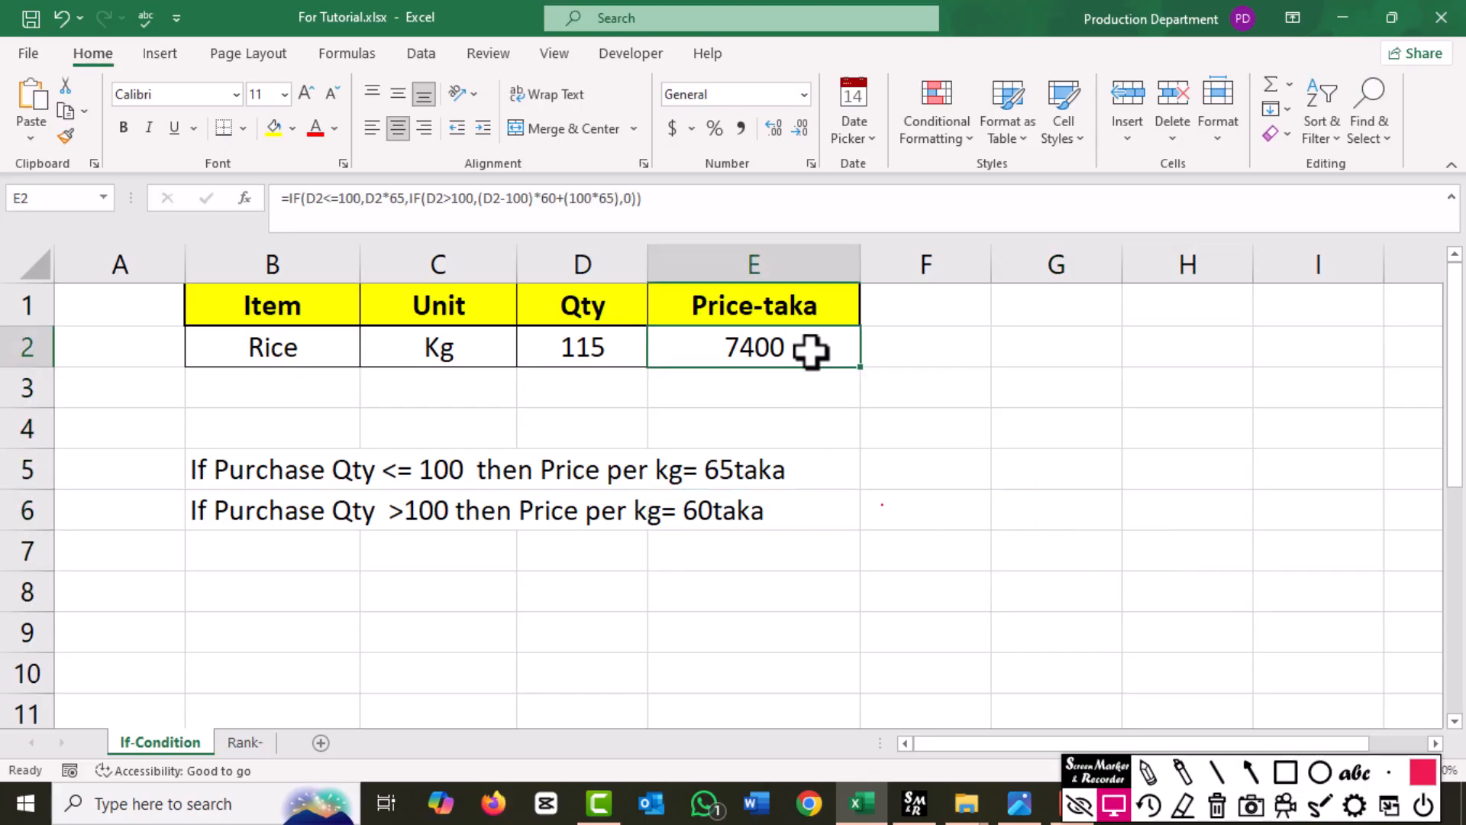
pyautogui.press('Delete')
pyautogui.click(874, 411)
# - Start a formula in E2 with the IF test D2<=100 and the value-if-true D2*65
pyautogui.click(778, 355)
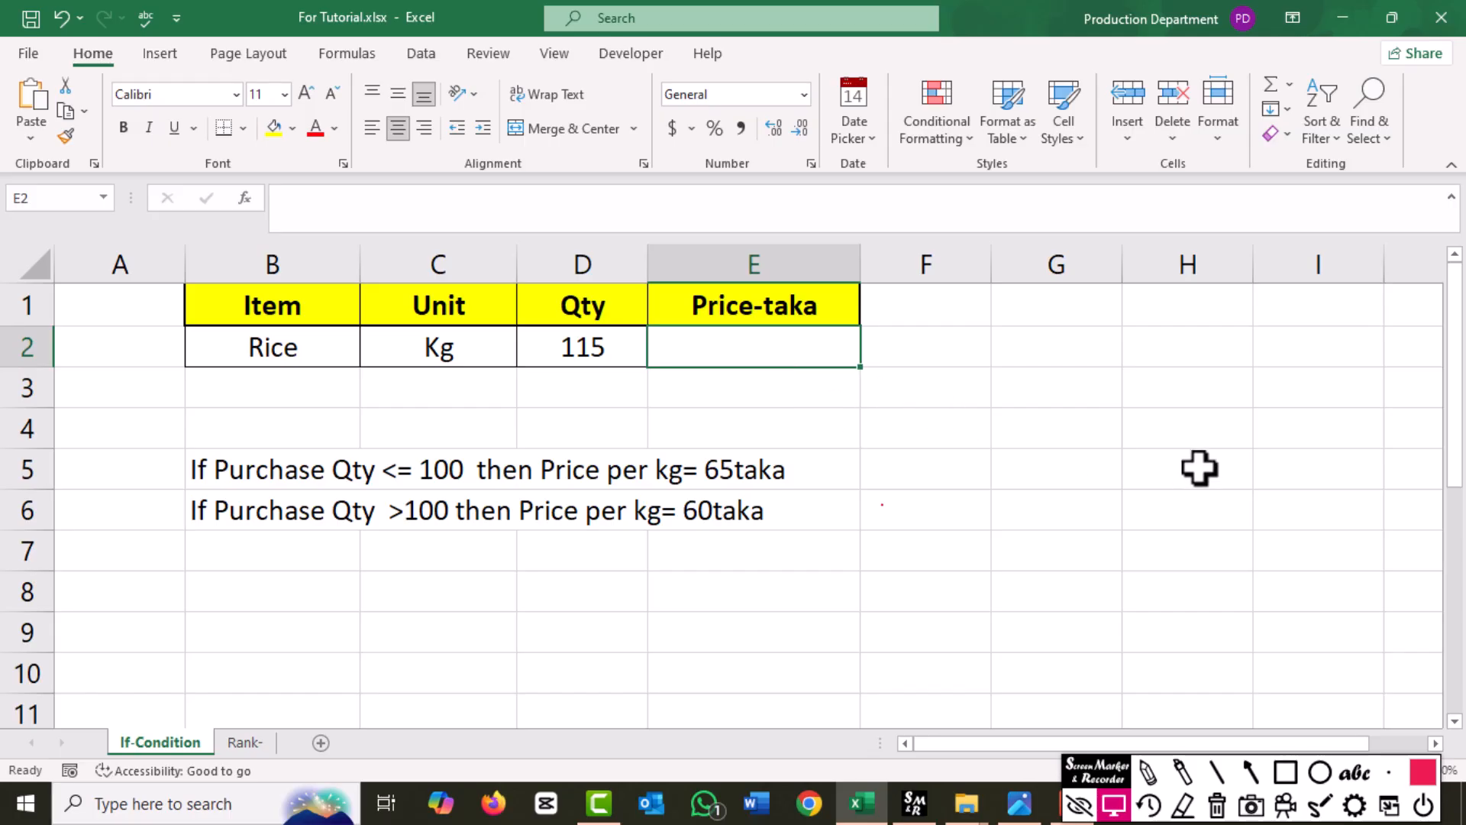
pyautogui.write('=if')
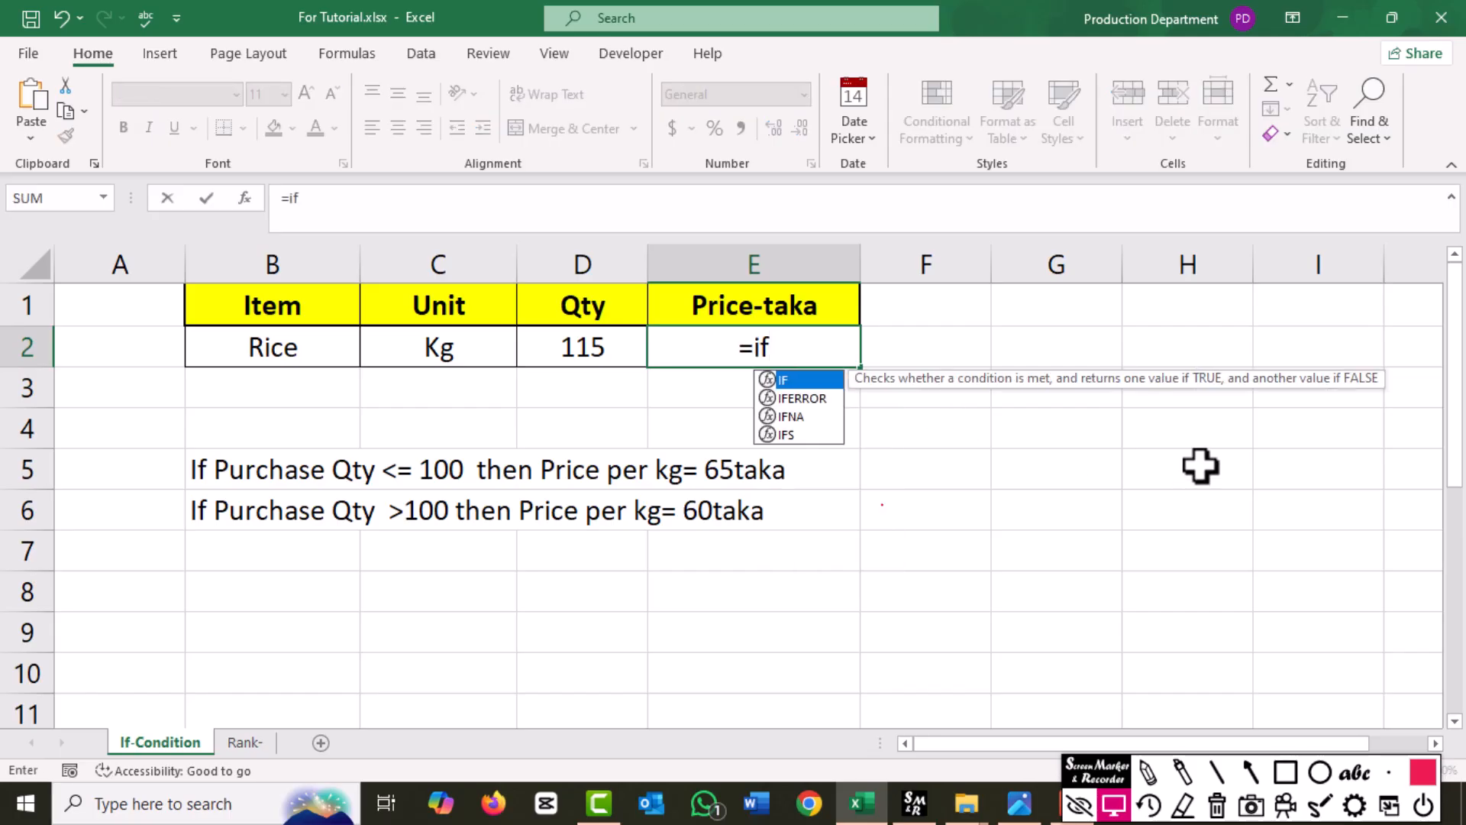
pyautogui.press('Tab')
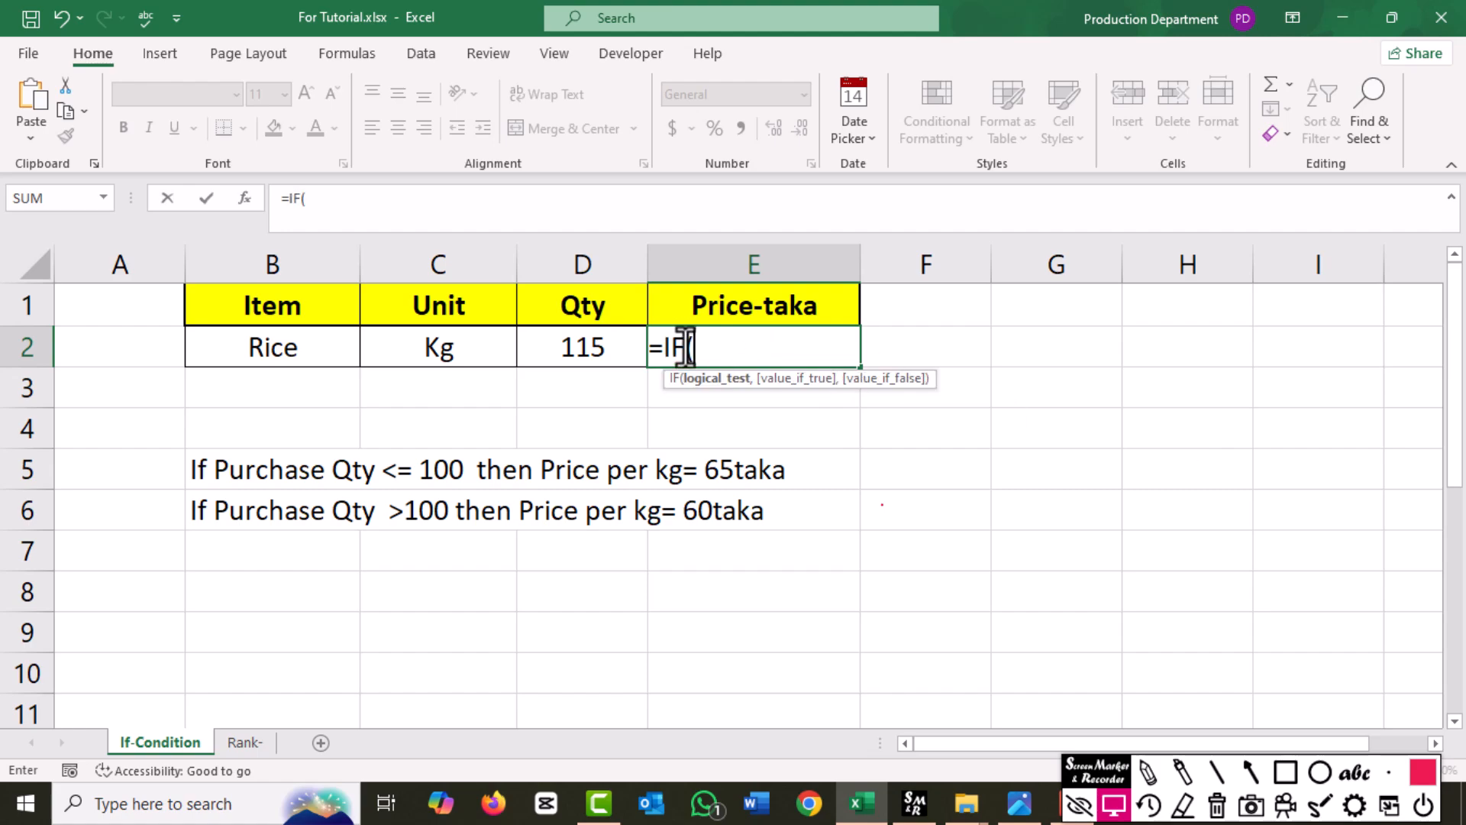
pyautogui.click(587, 346)
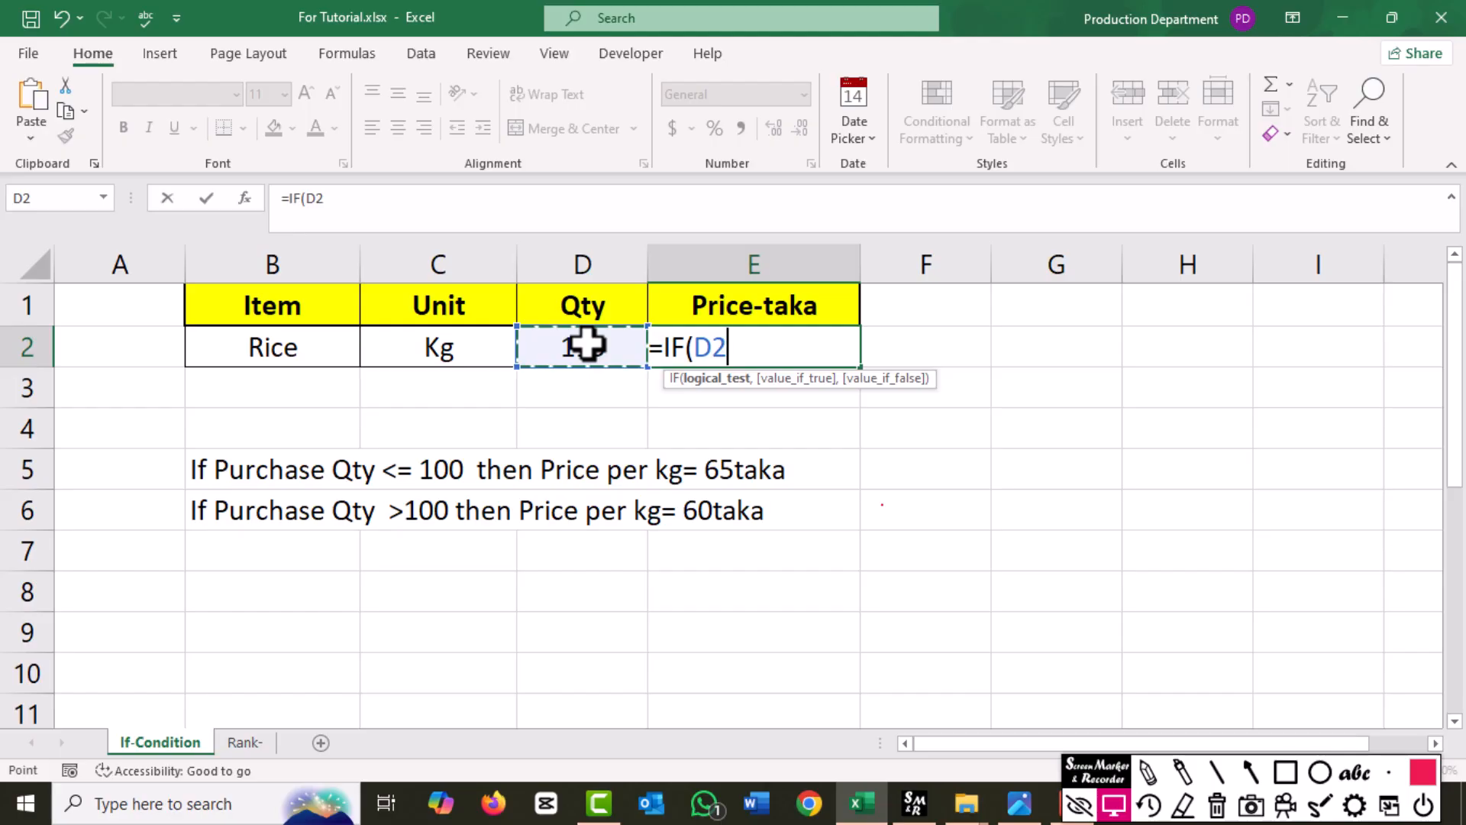
pyautogui.write('<=')
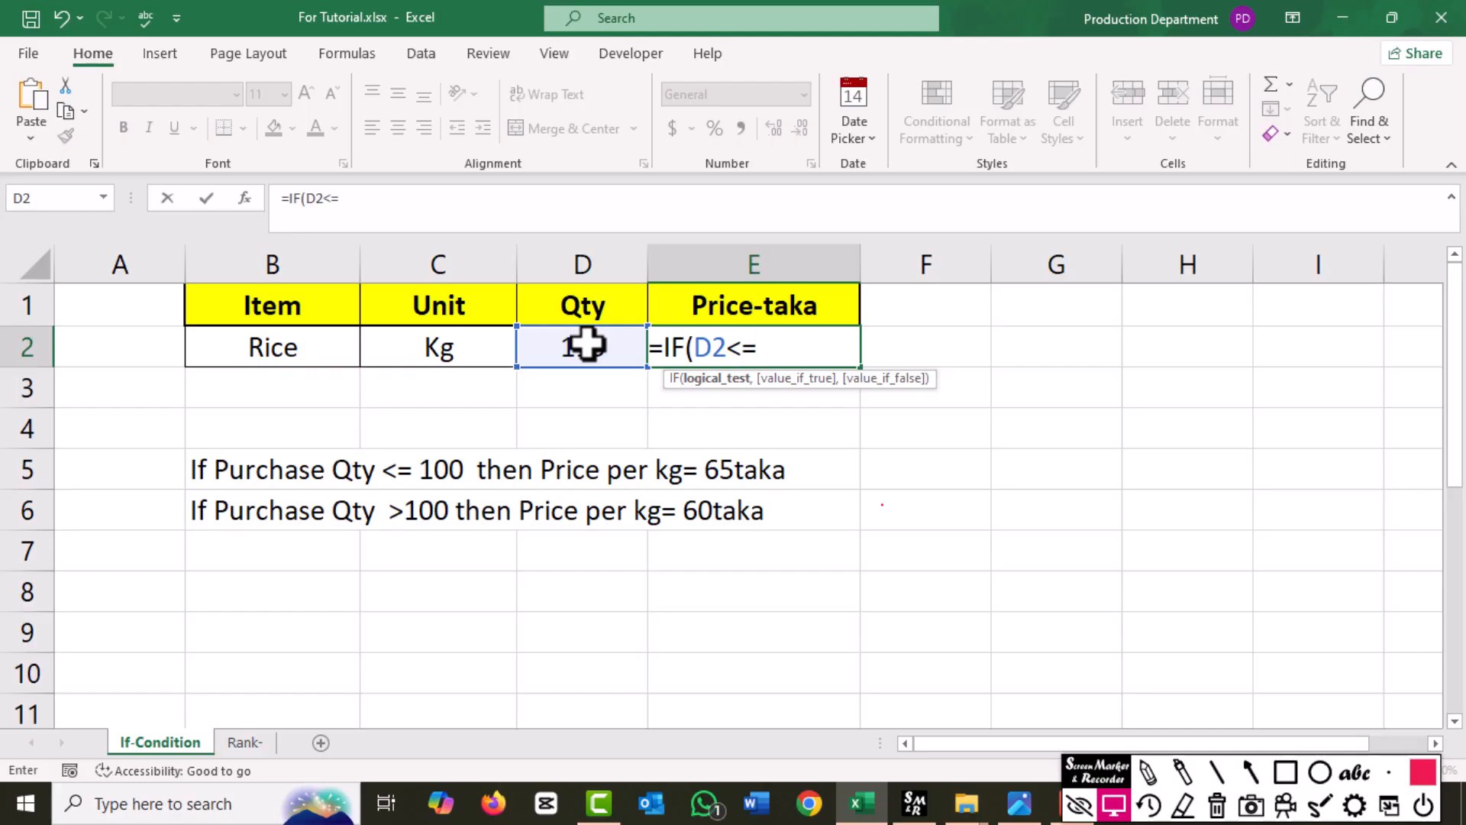
pyautogui.write('100,')
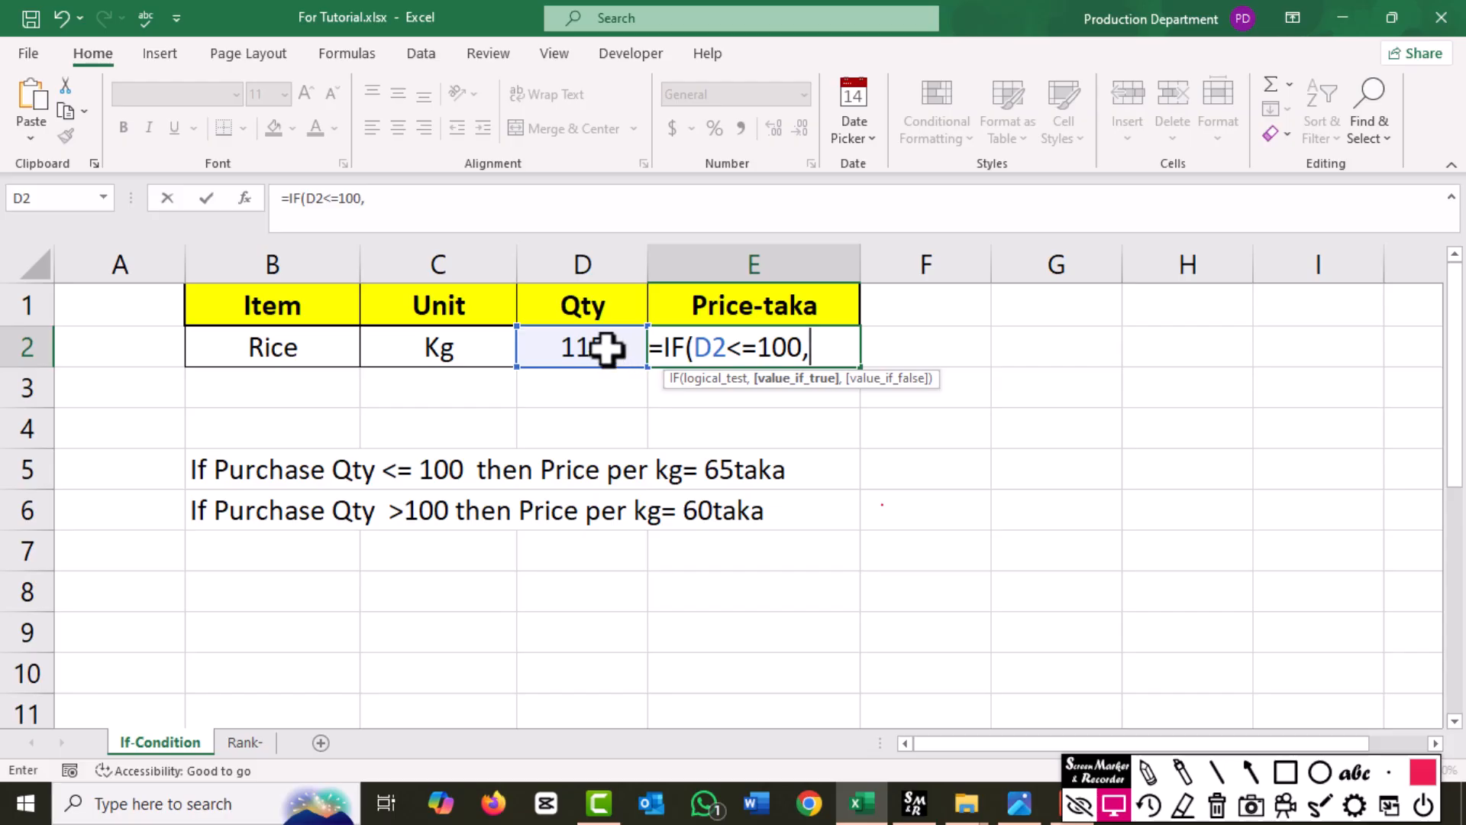
pyautogui.click(607, 349)
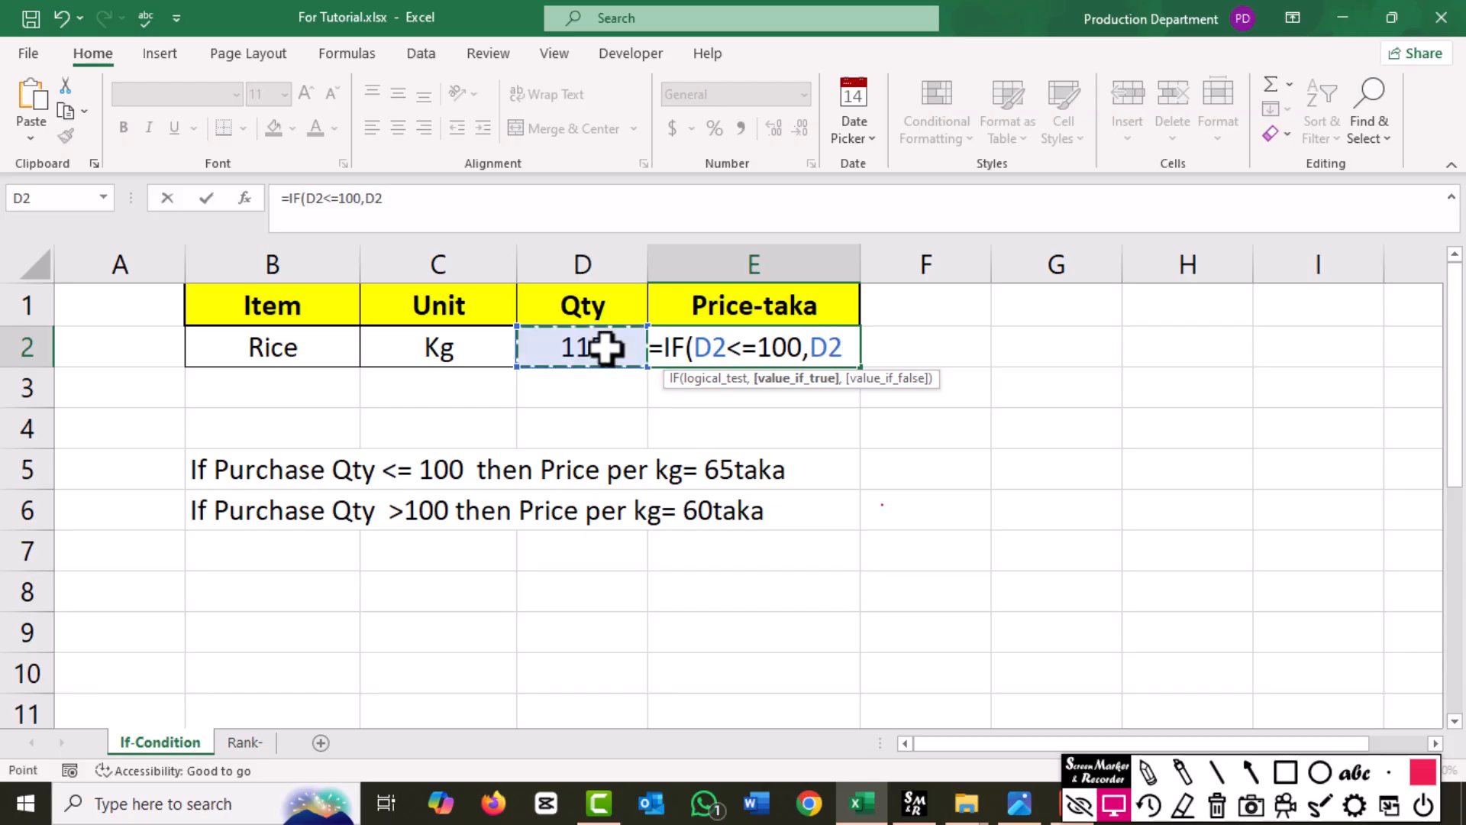
pyautogui.write('*')
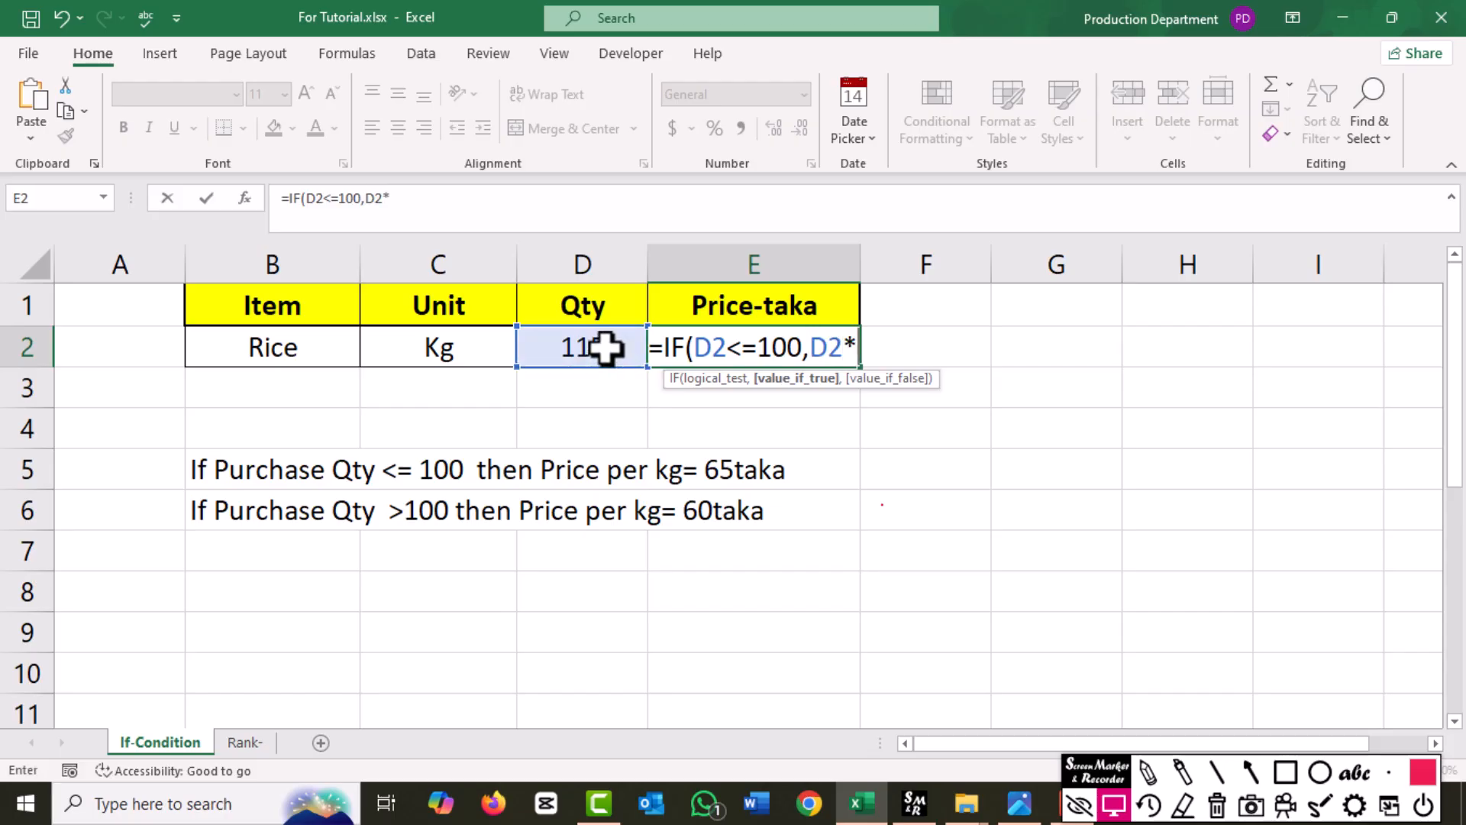
pyautogui.write('65')
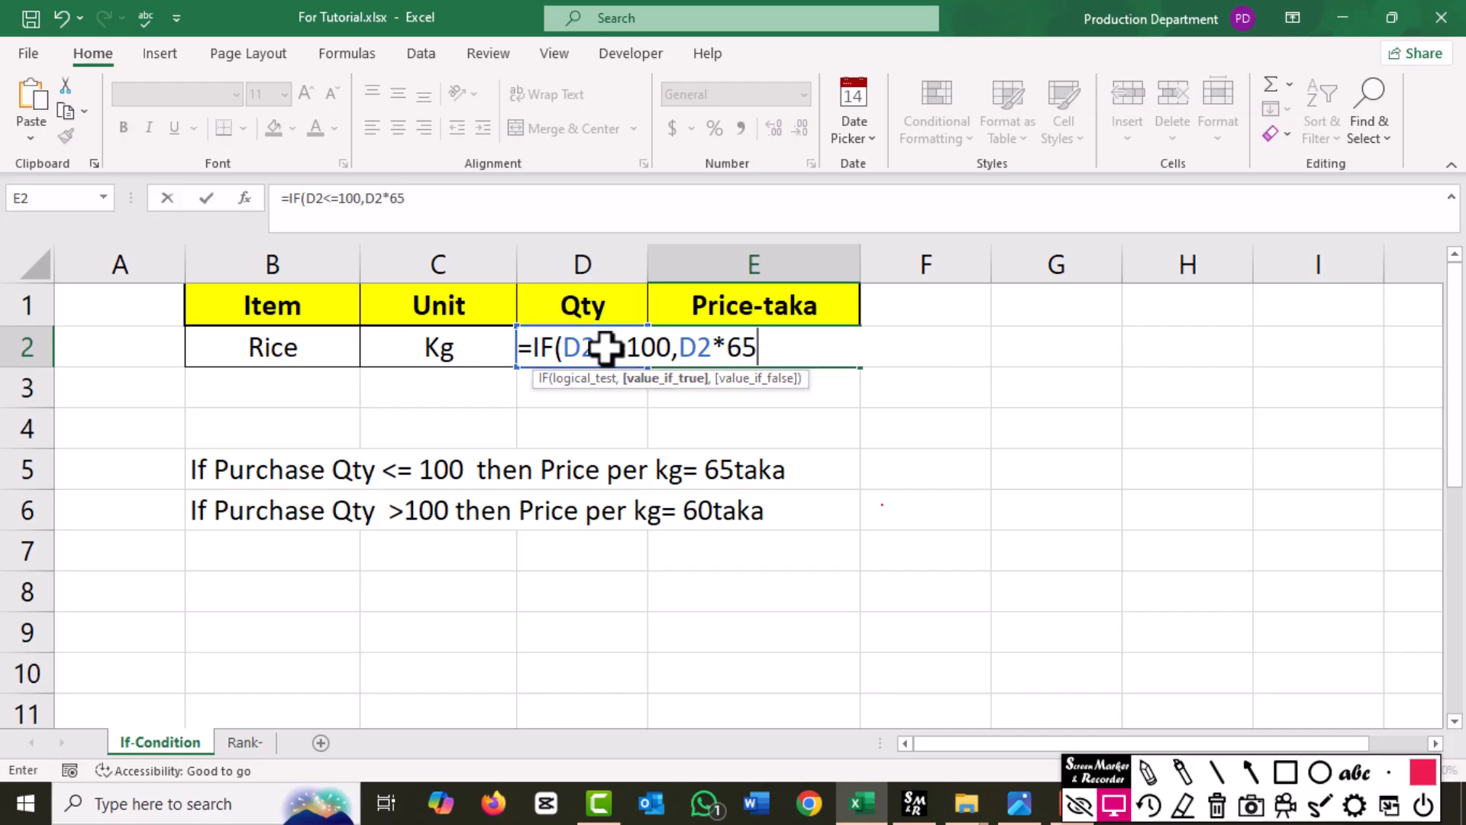
pyautogui.write(',')
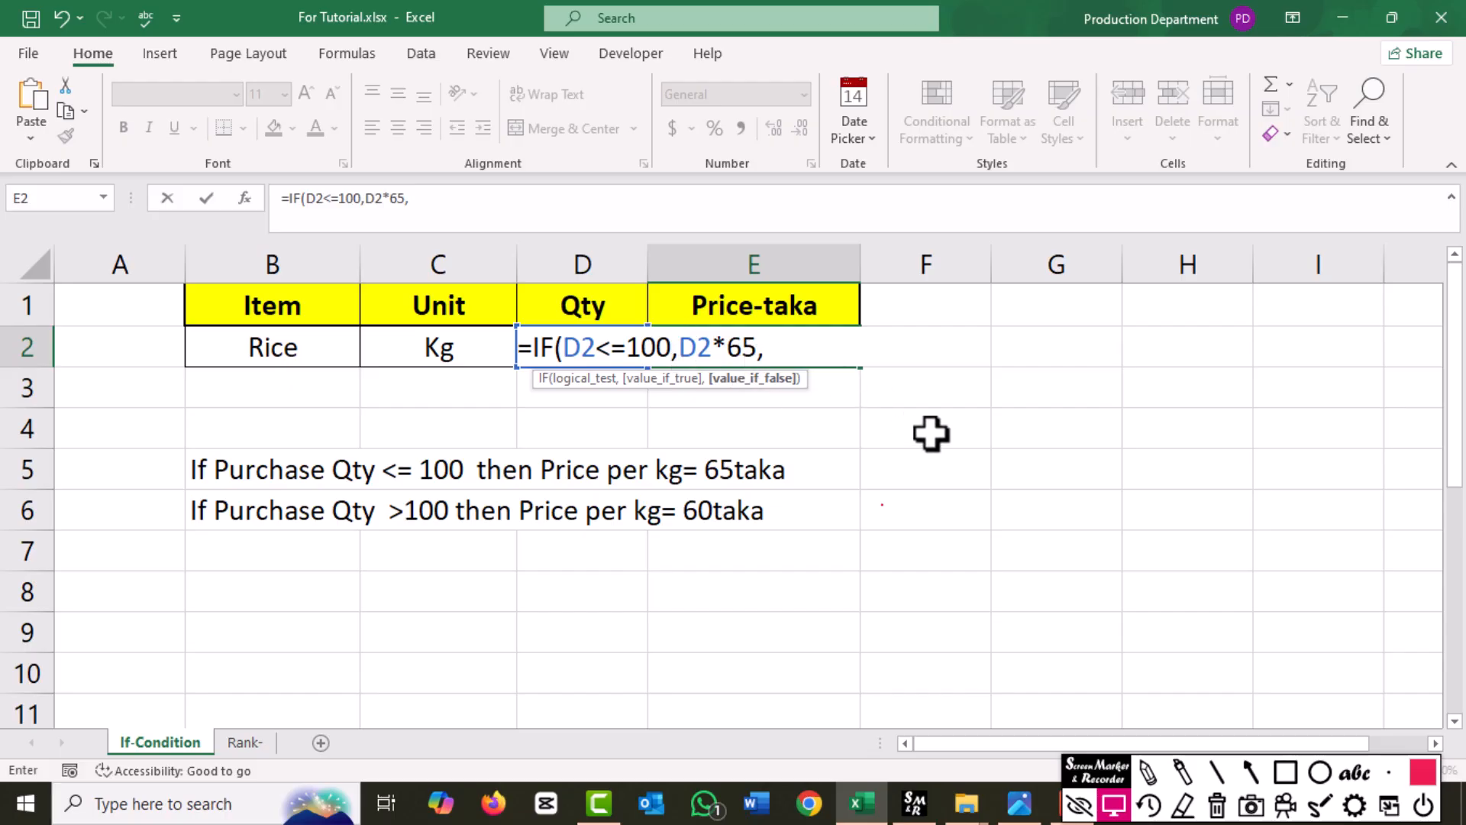
# - Nest a second IF in the E2 formula with the test D2>100 and the excess quantity priced as (D2-100)*60
pyautogui.write('if')
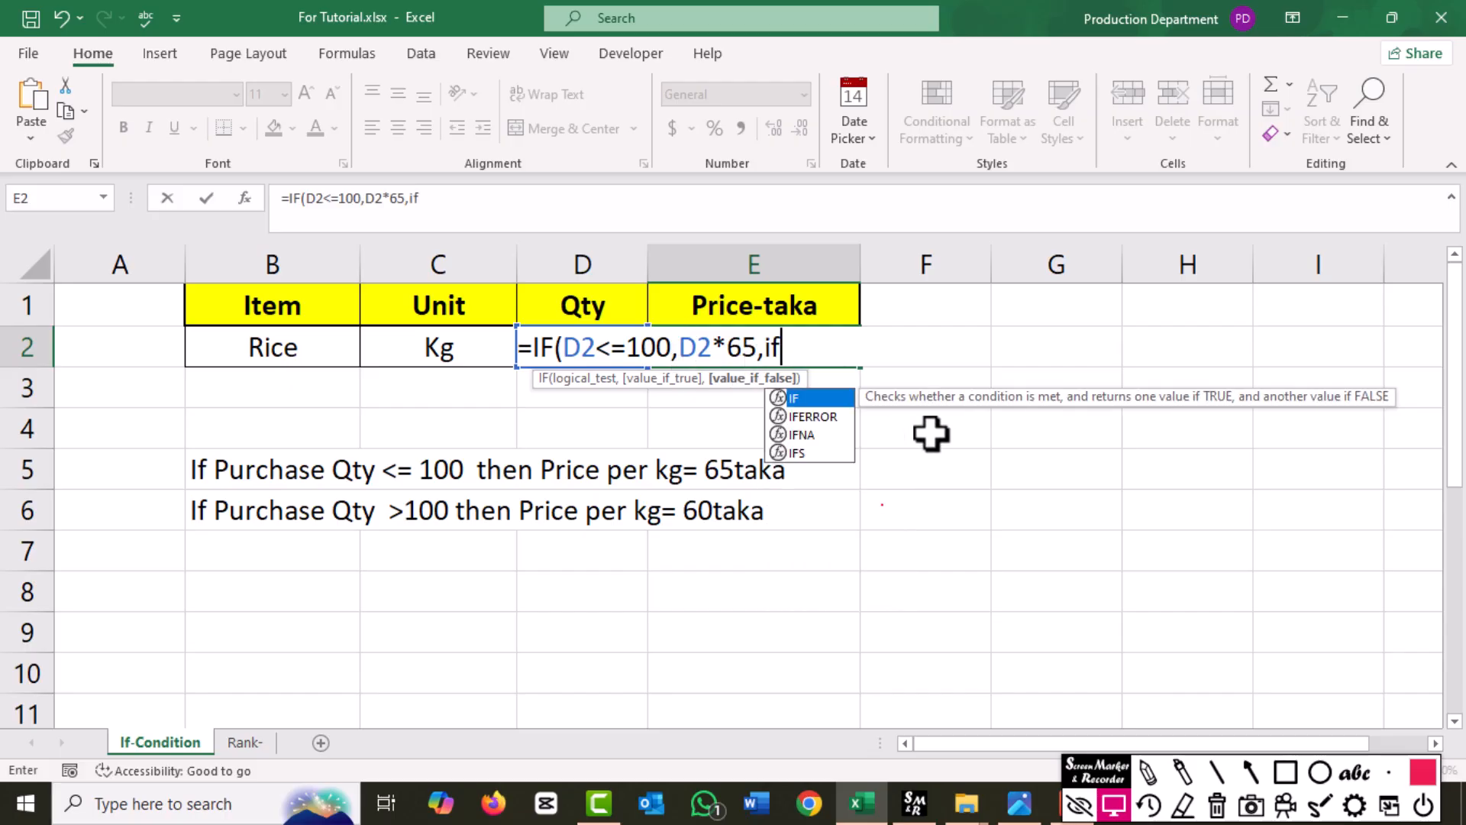
pyautogui.press('Tab')
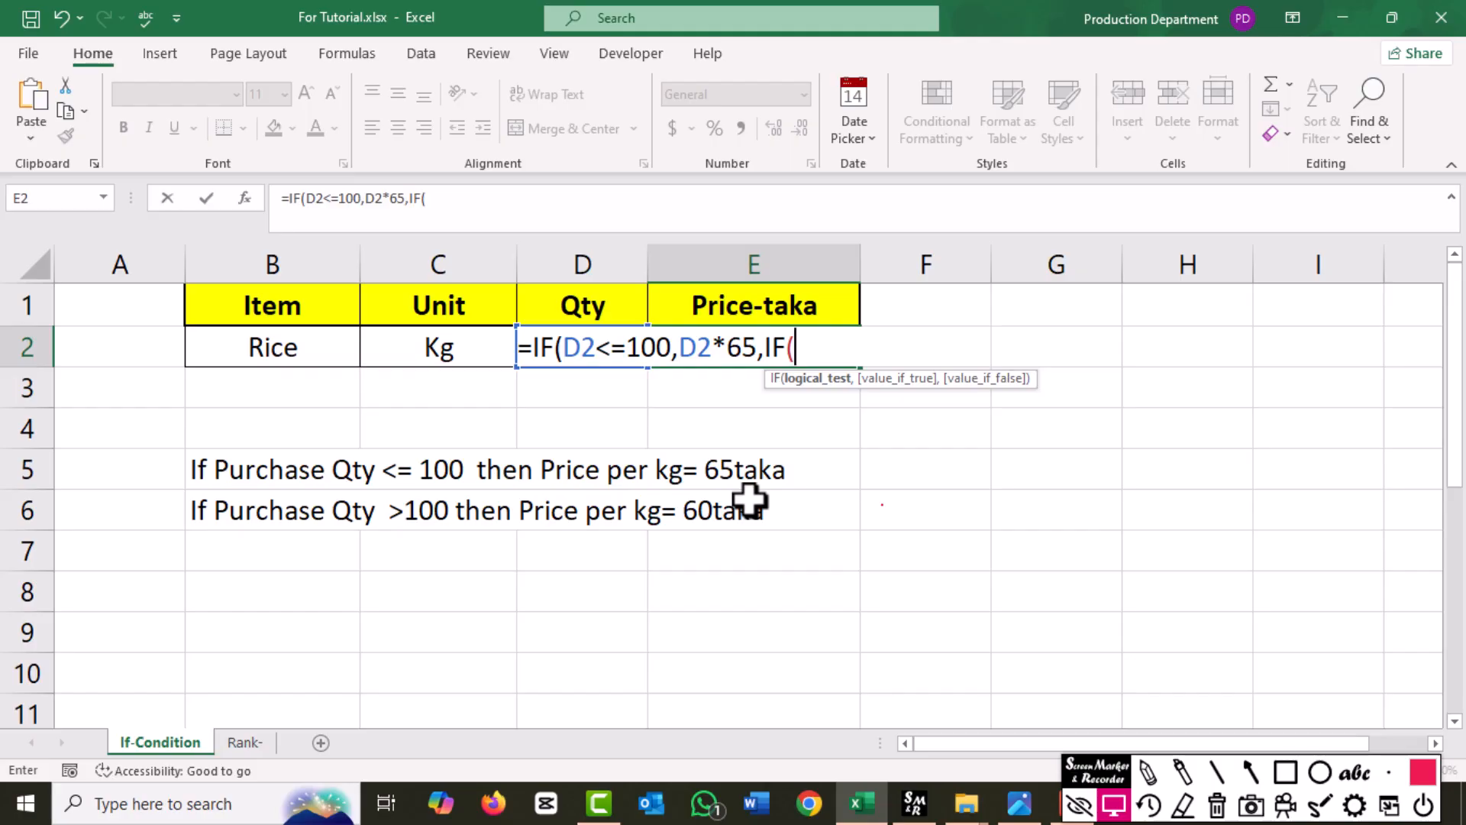
pyautogui.write('D2>')
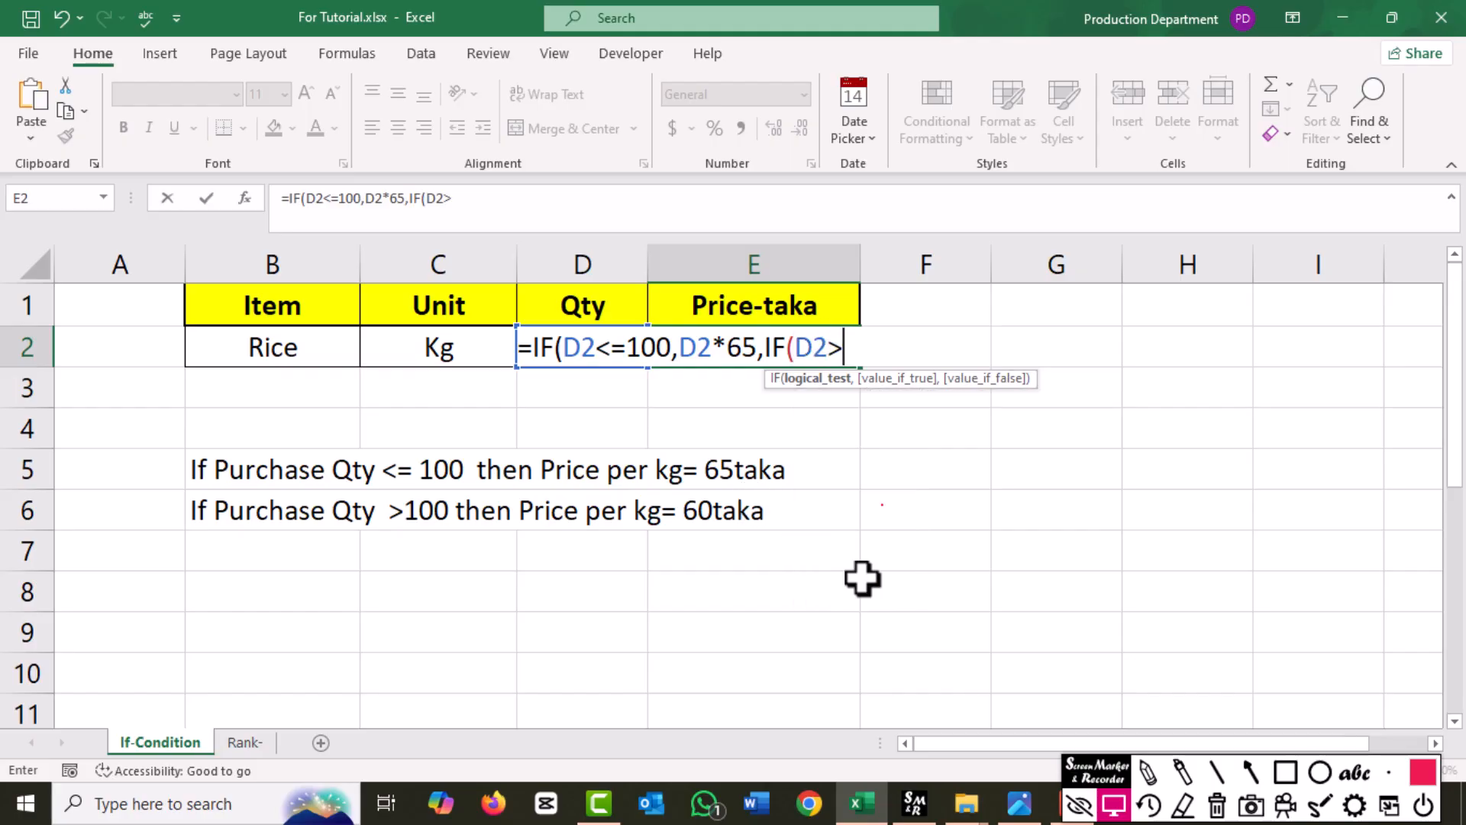
pyautogui.write('100')
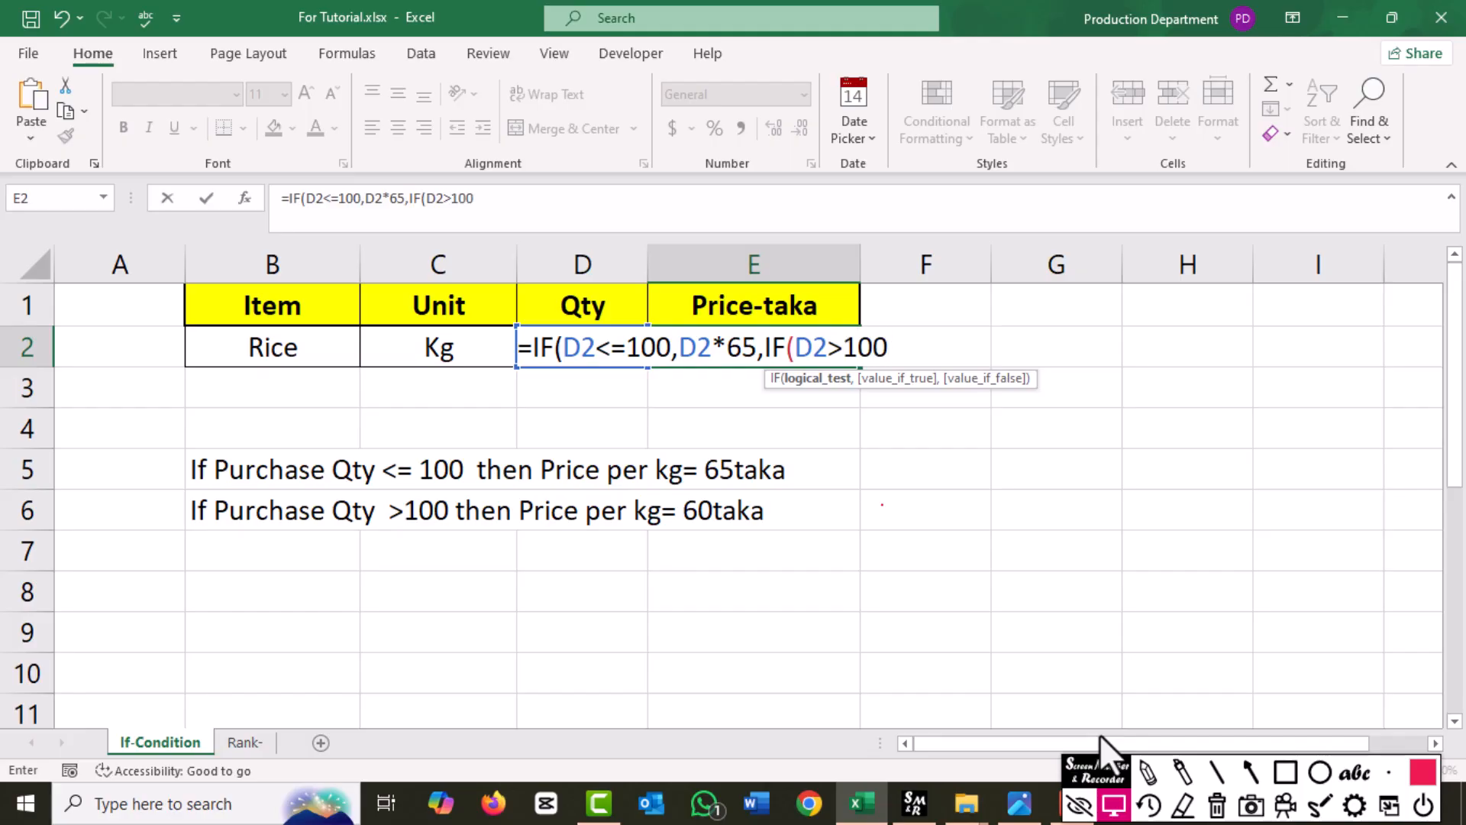
pyautogui.write(',')
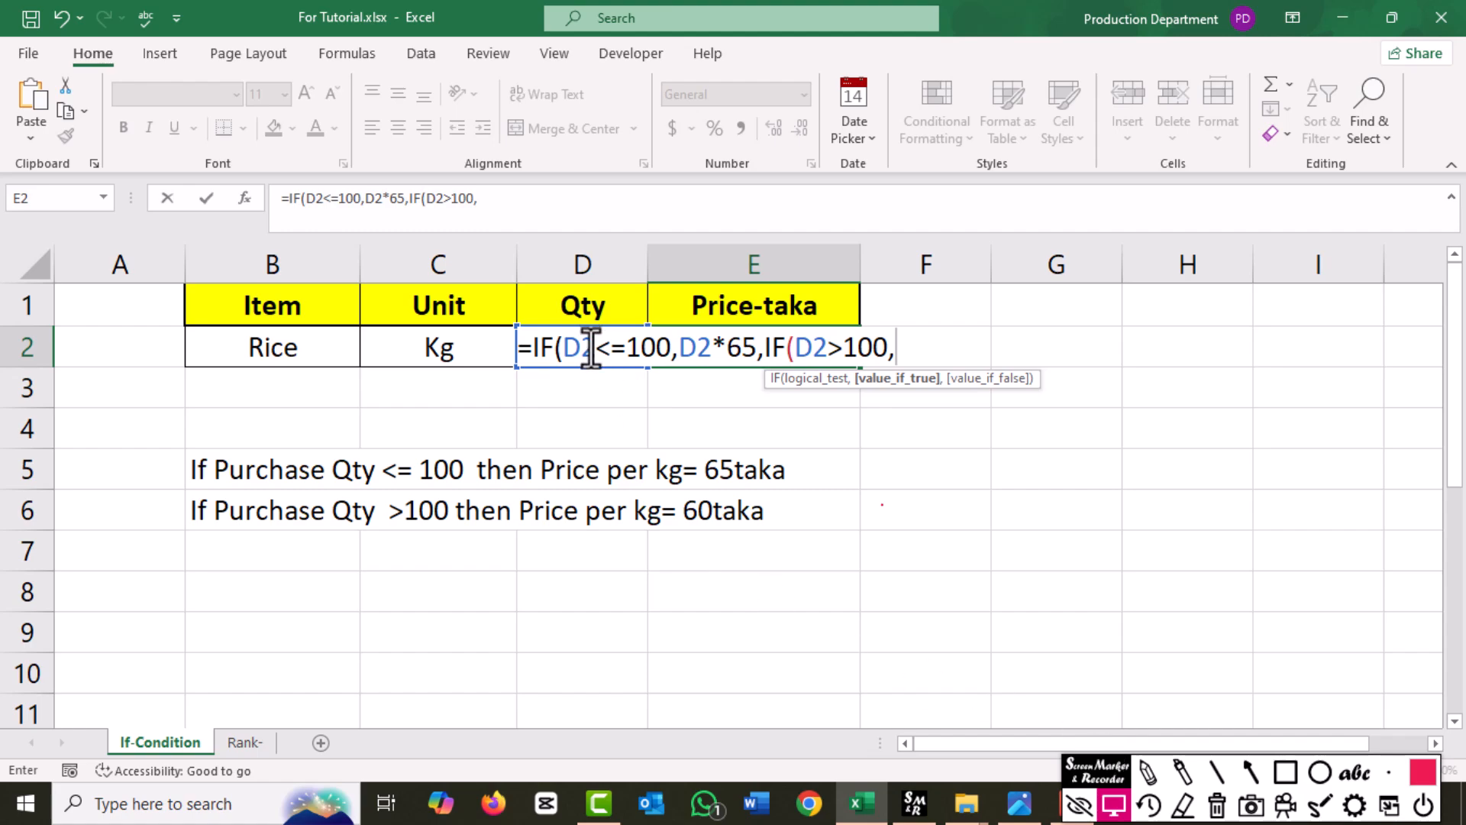
pyautogui.write('(D')
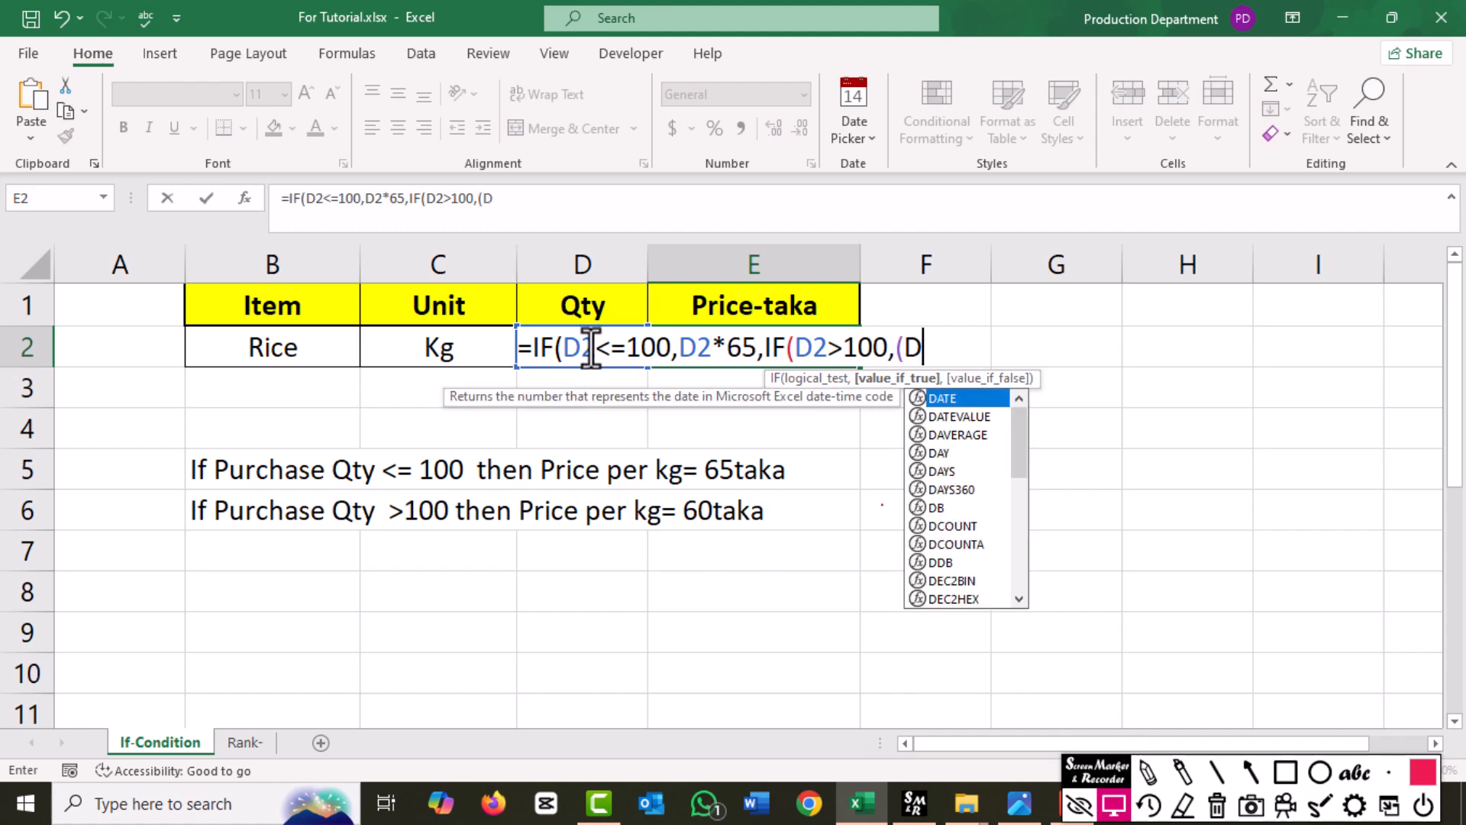
pyautogui.write('2-100')
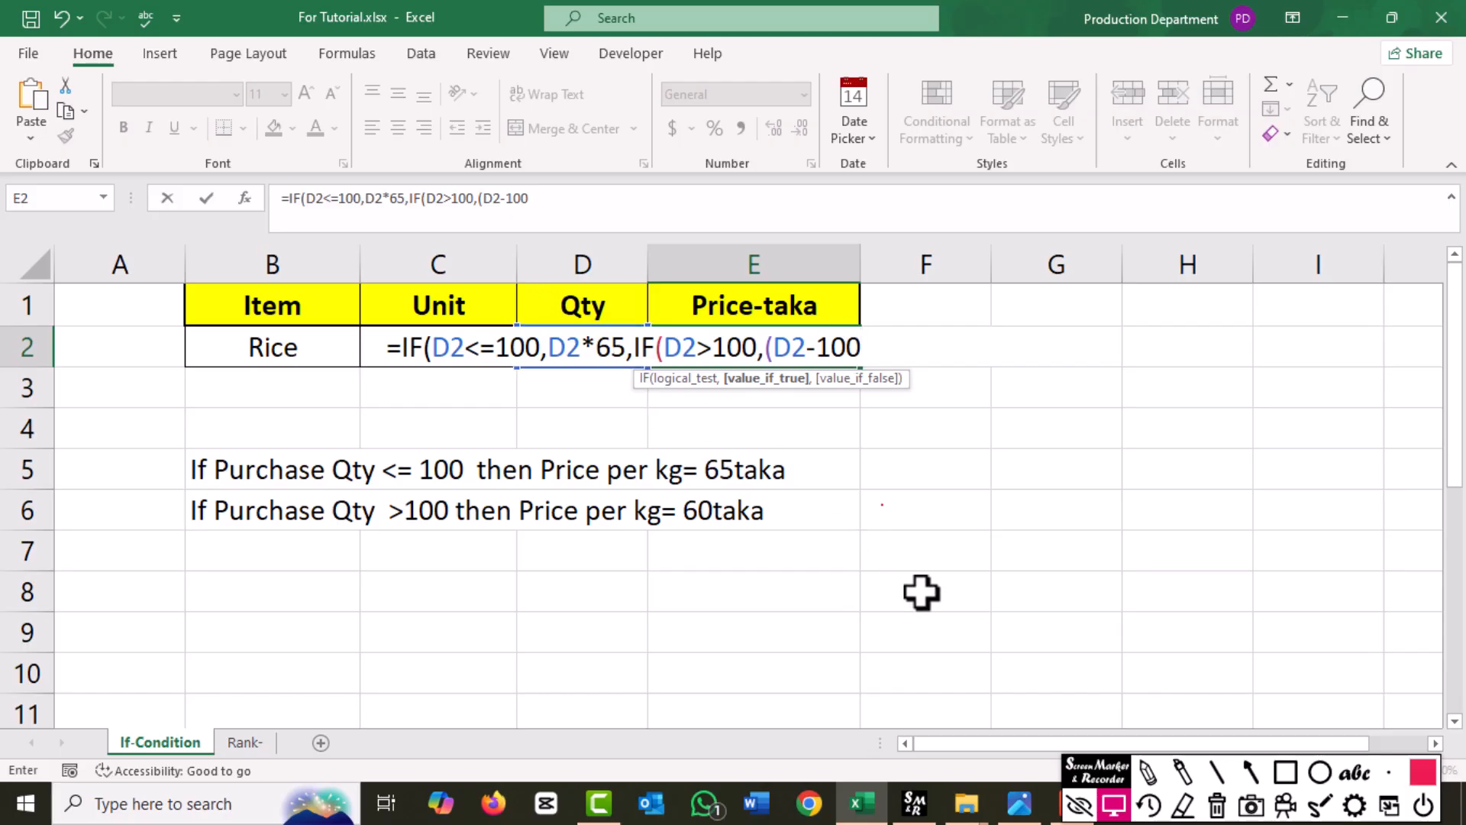
pyautogui.write(')*60')
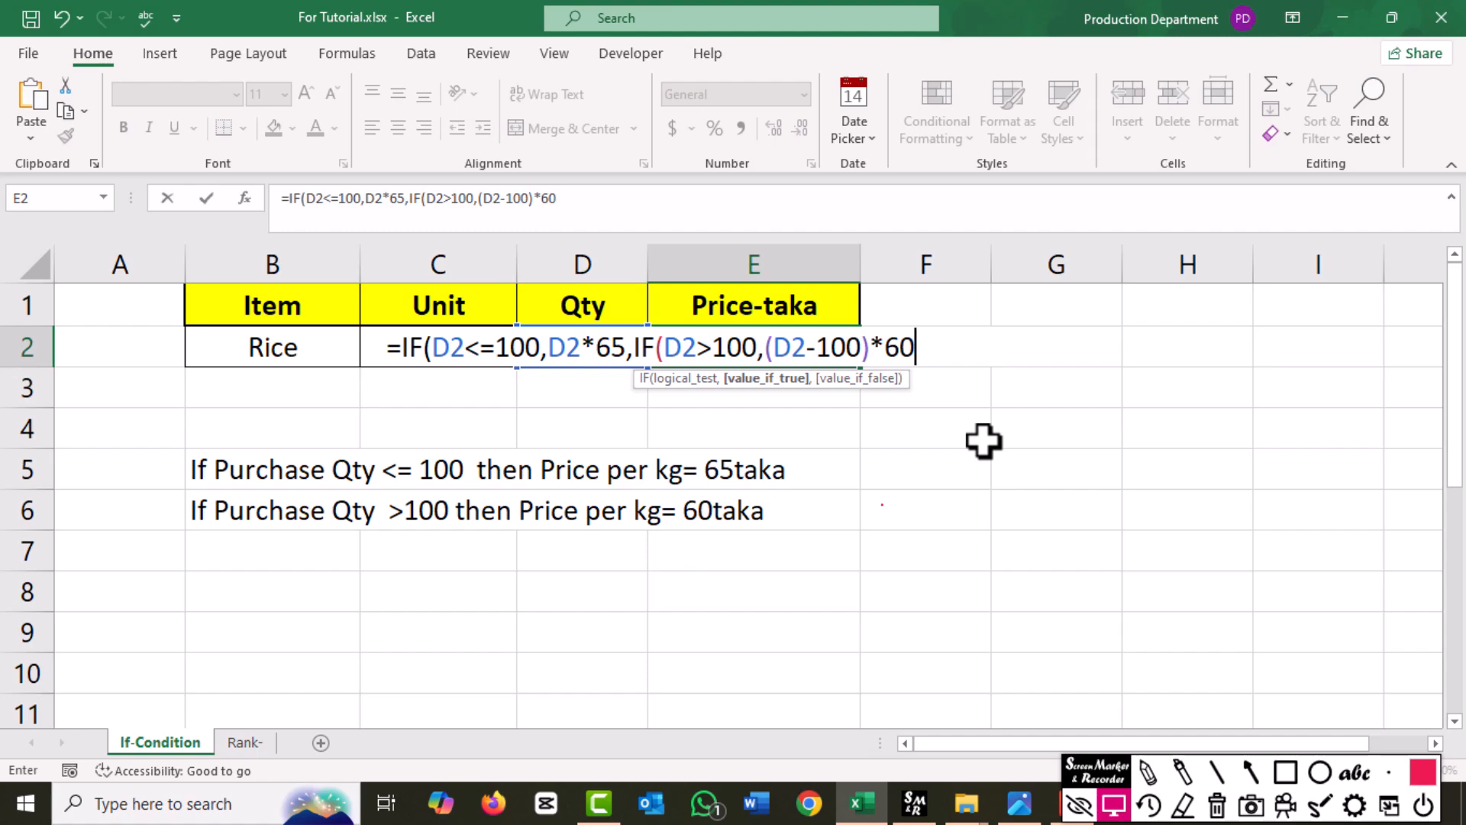
# - Complete the E2 formula by adding +(100*65) for the first 100 kg and 0 as the nested value-if-false
pyautogui.write('+(D')
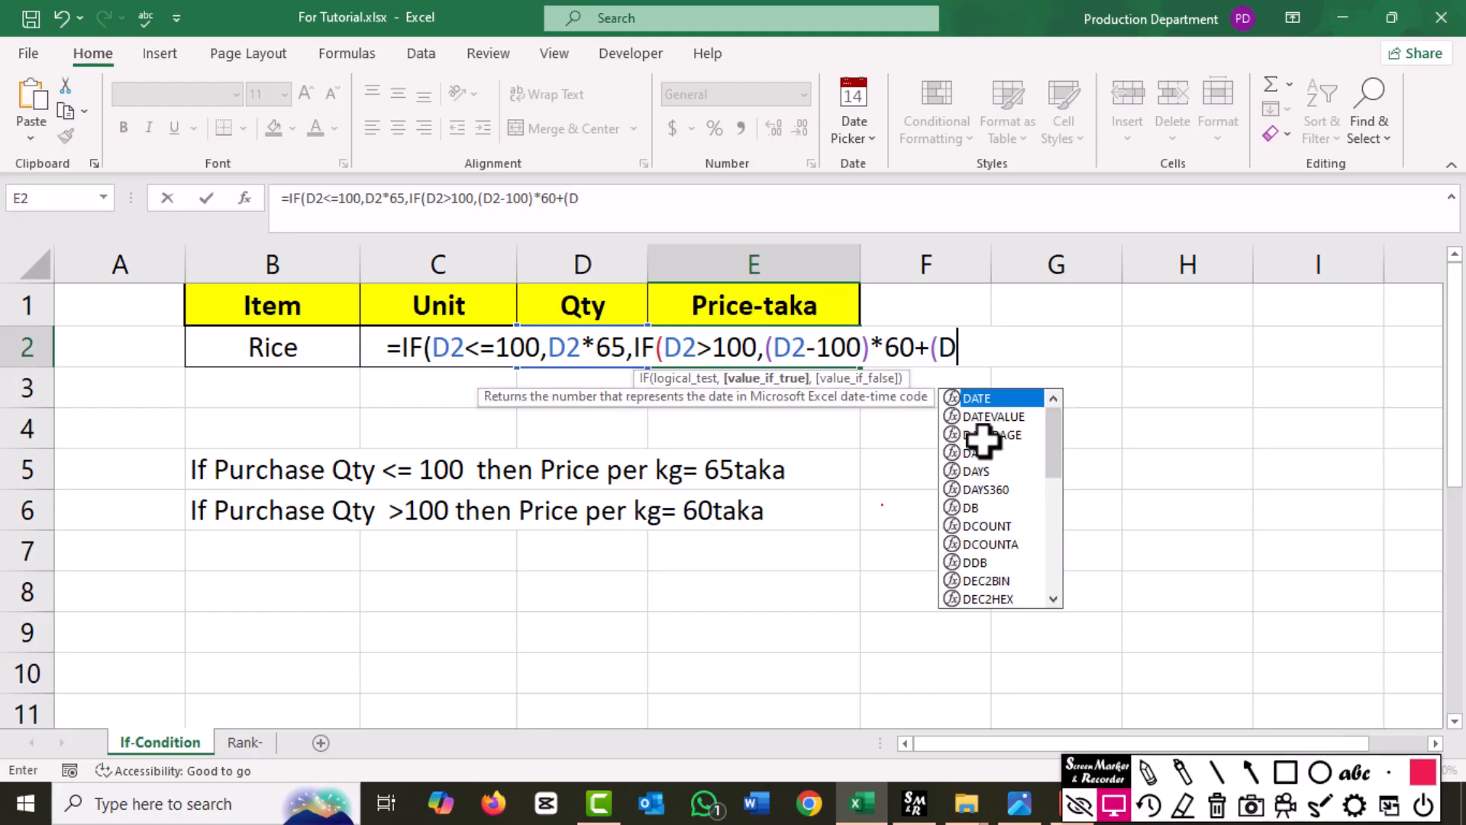
pyautogui.press('BackSpace')
pyautogui.write('100')
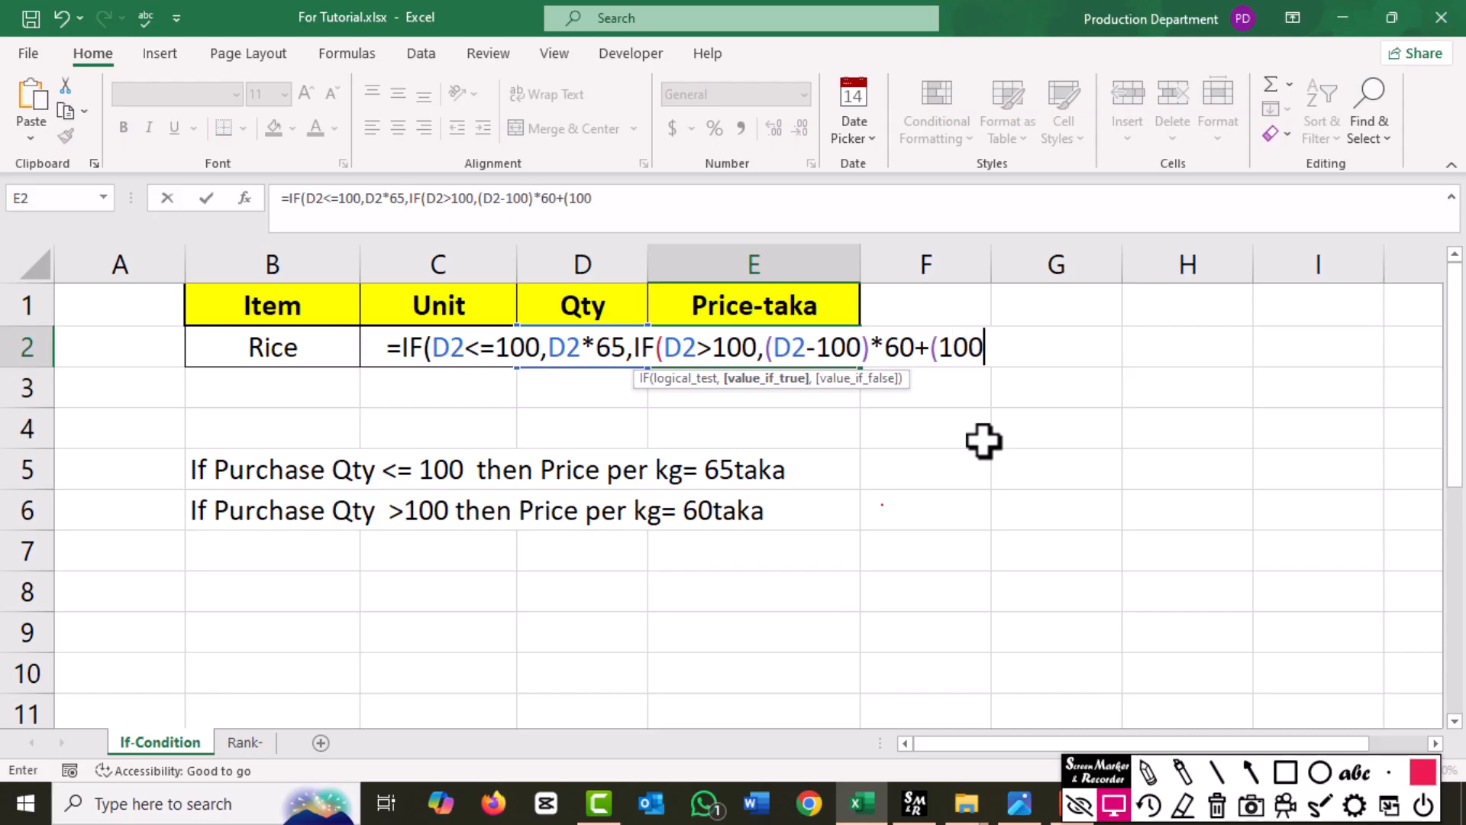
pyautogui.write('*65),0')
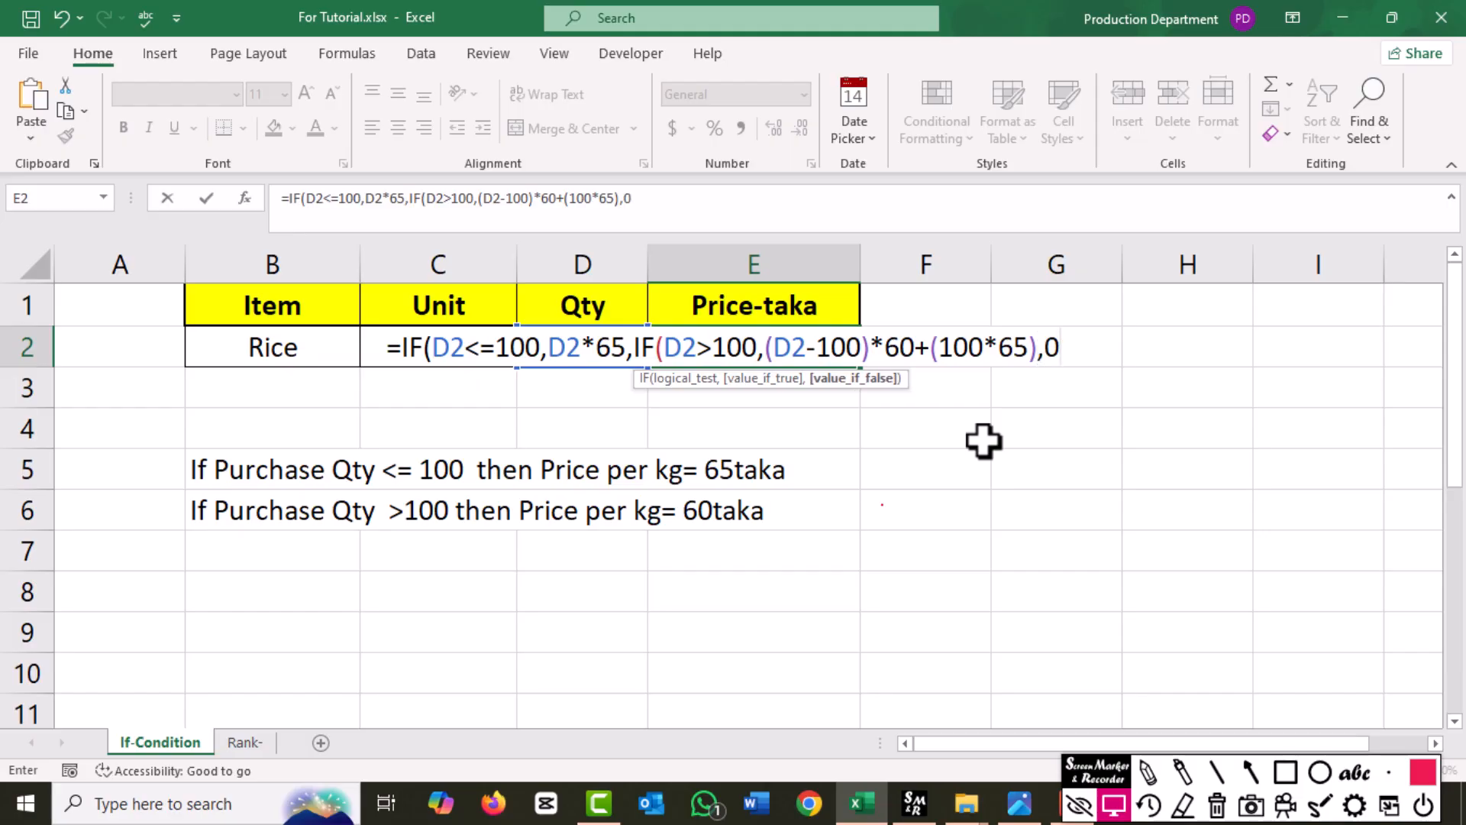
pyautogui.write('))')
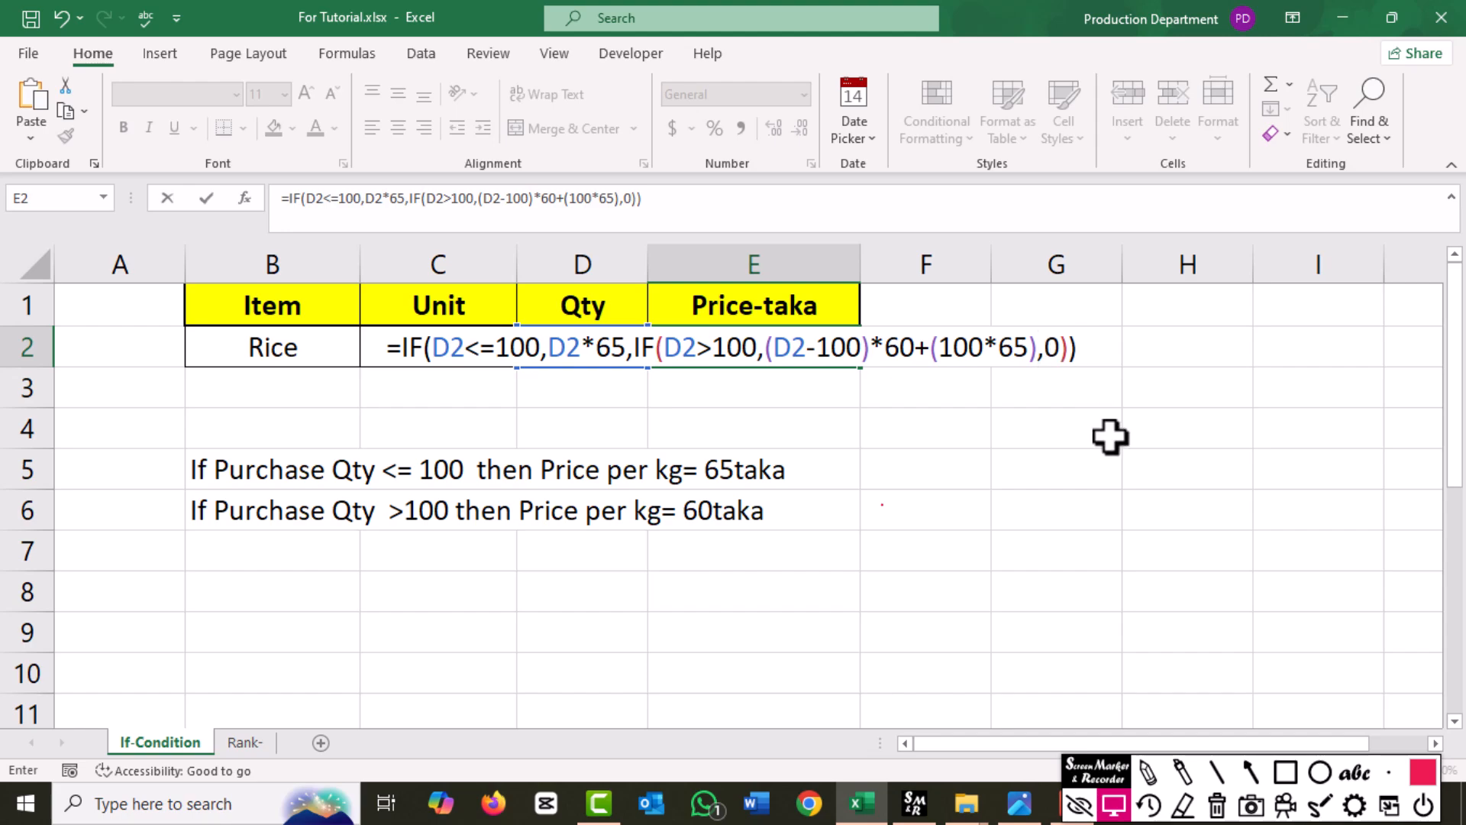
pyautogui.press('Return')
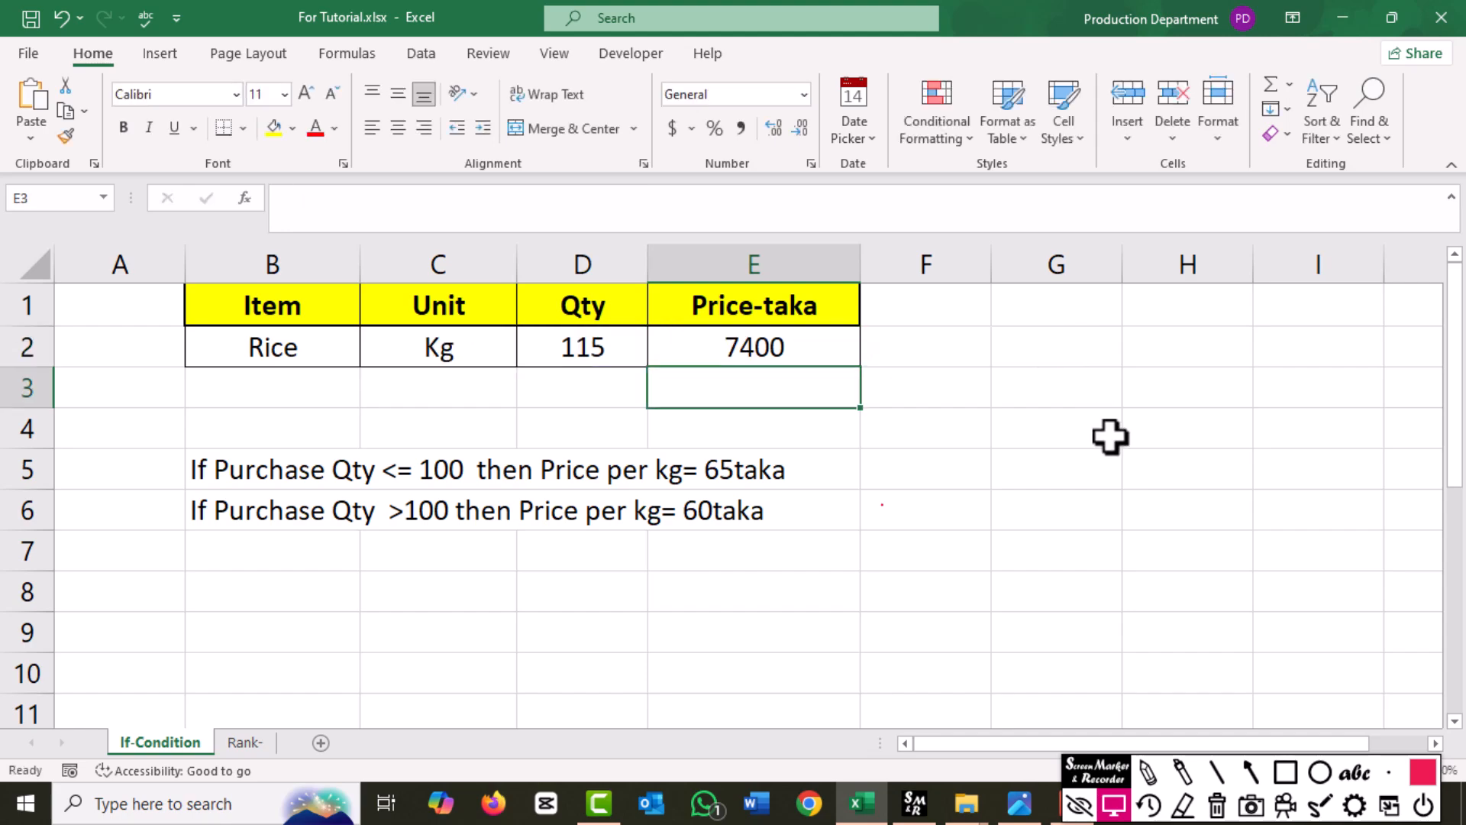
# - Set the rice quantity in D2 to 100 to test the formula in E2
pyautogui.click(763, 345)
pyautogui.click(601, 351)
pyautogui.press('F2')
pyautogui.write('100')
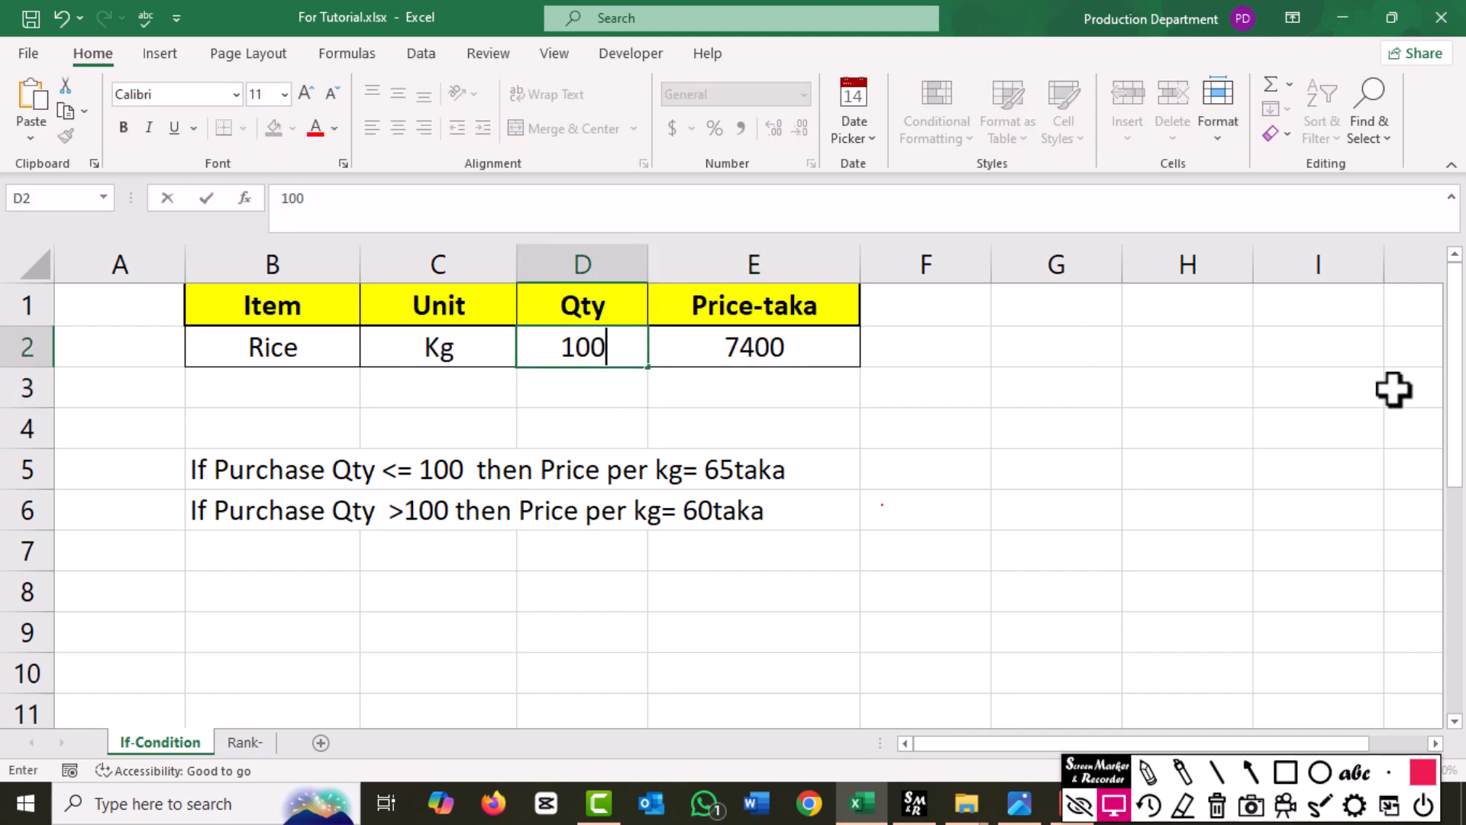
pyautogui.press('Return')
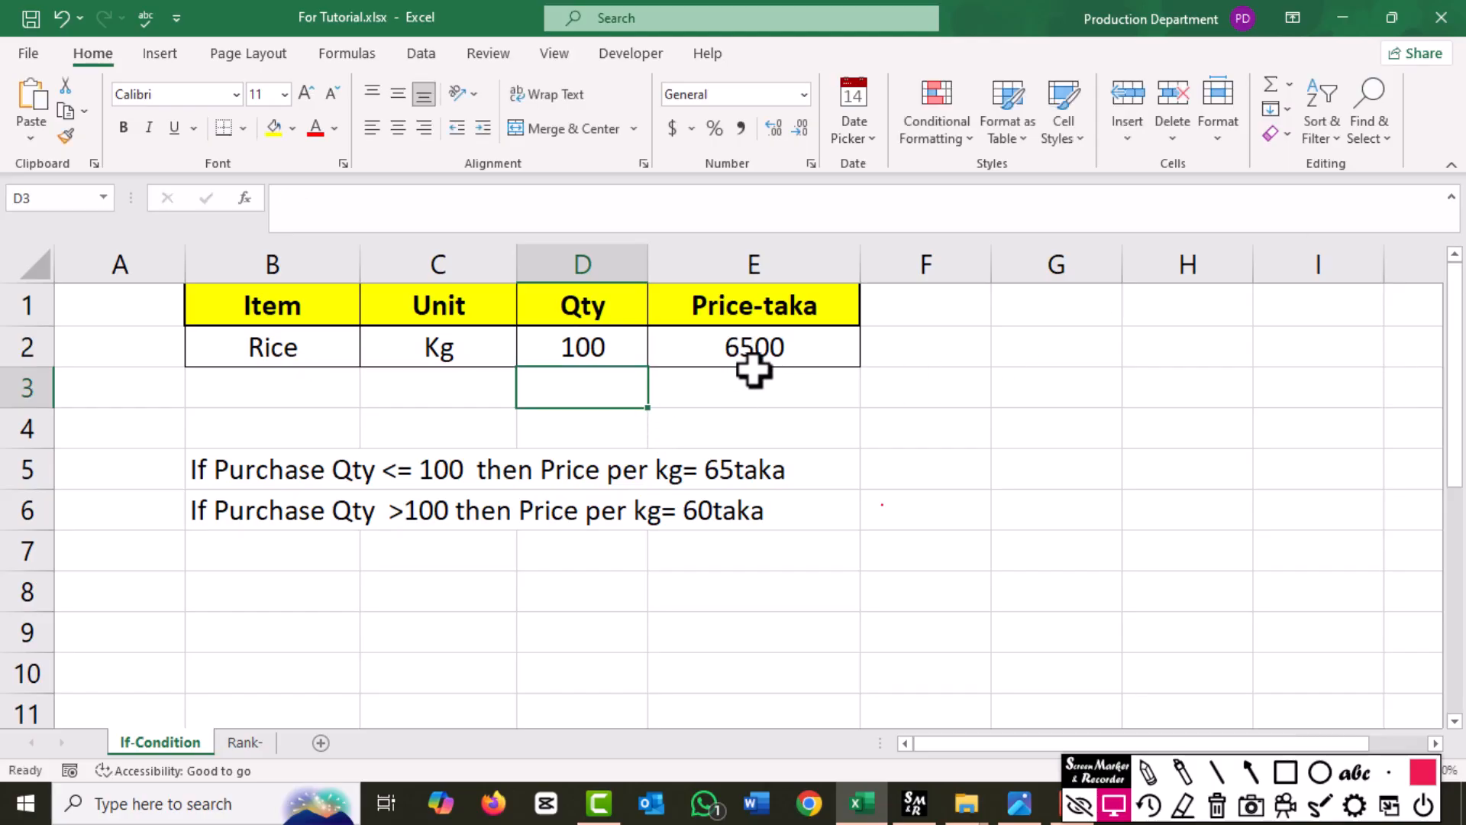
# - Set the rice quantity in D2 to 90 and cross-check its price with =90*65 in F3
pyautogui.press('Up')
pyautogui.write('90')
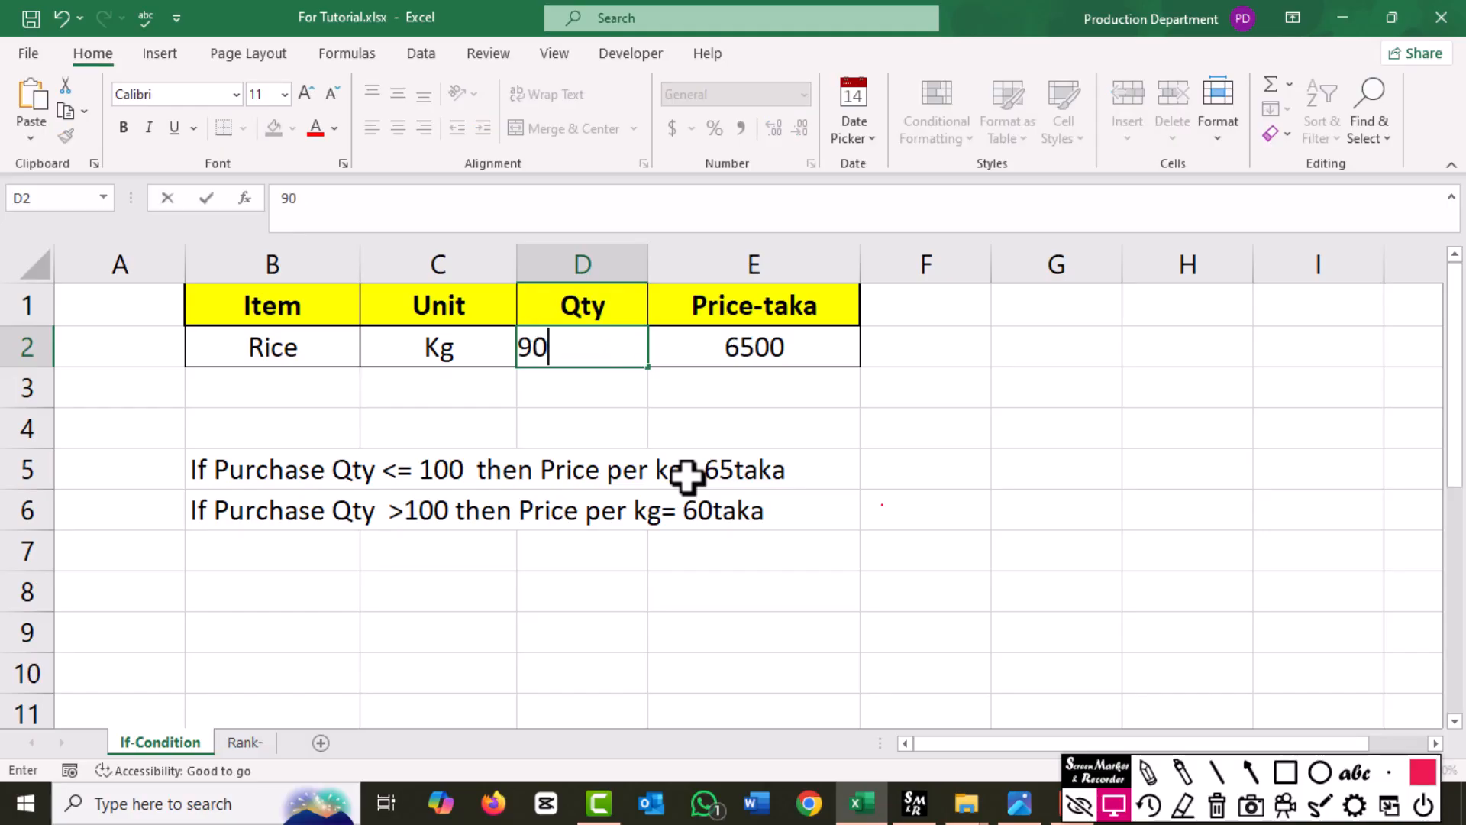
pyautogui.click(896, 435)
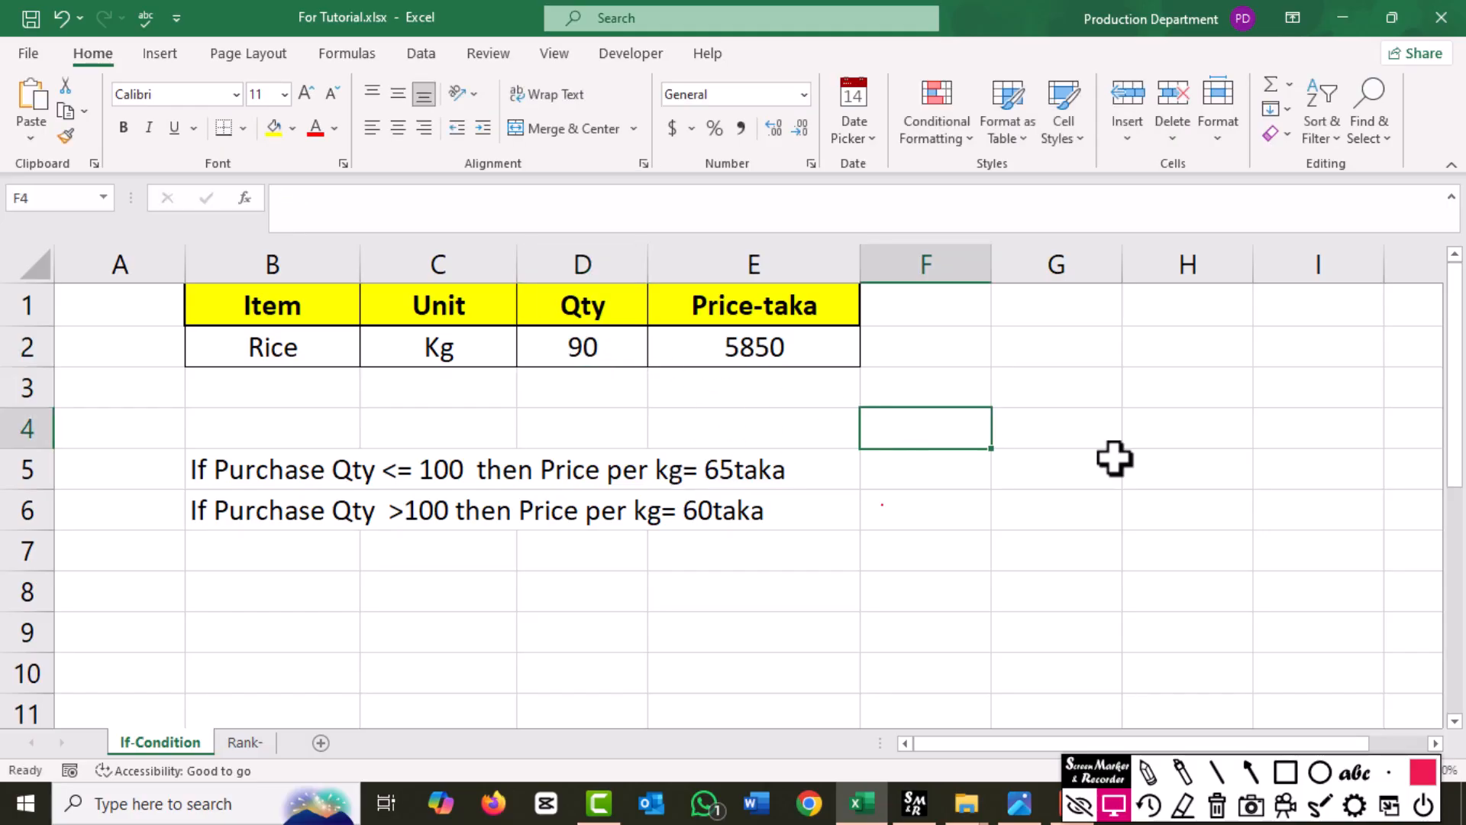
pyautogui.click(943, 390)
pyautogui.write('=90*')
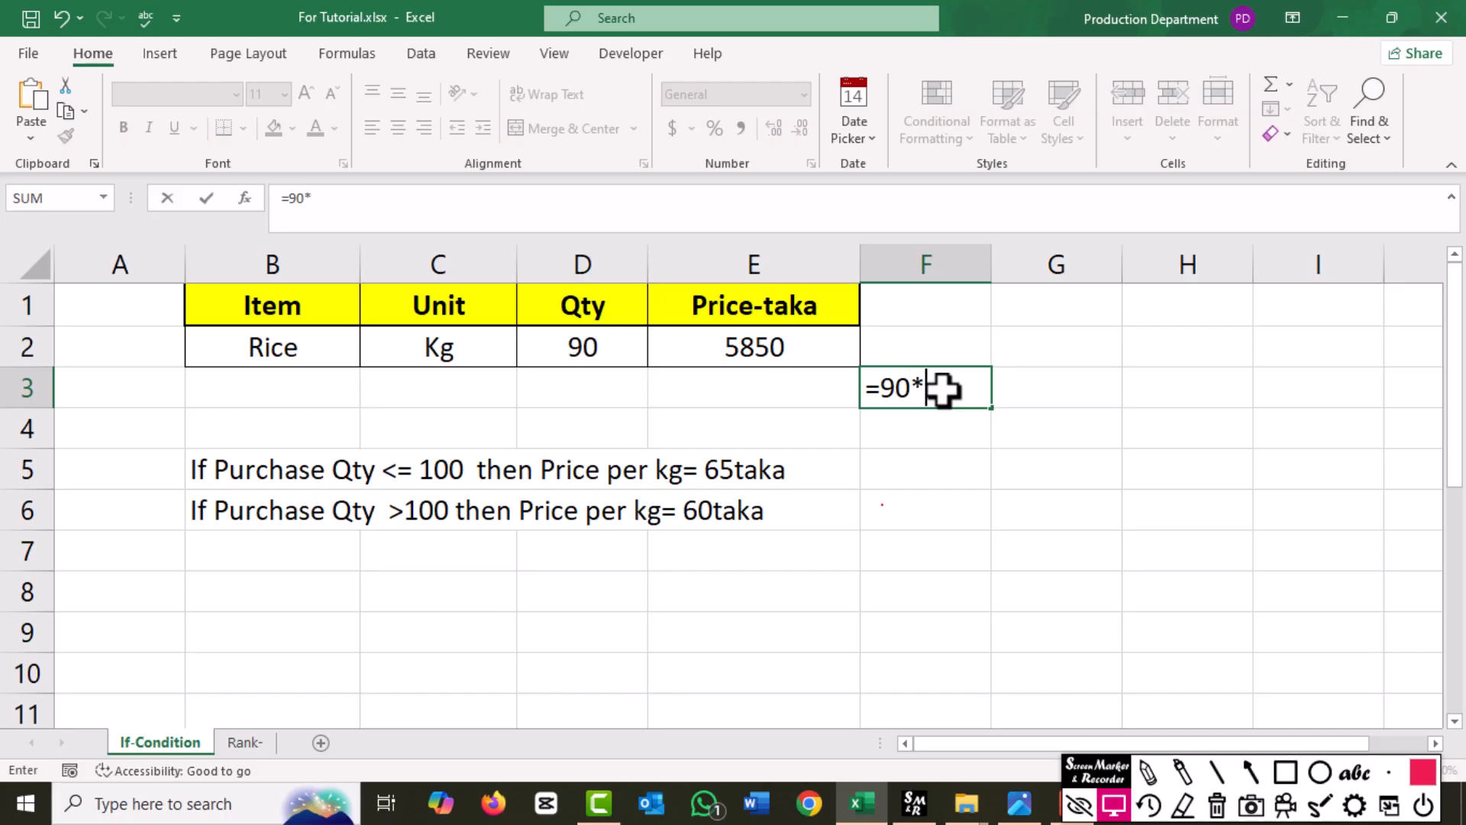
pyautogui.write('65')
pyautogui.press('Return')
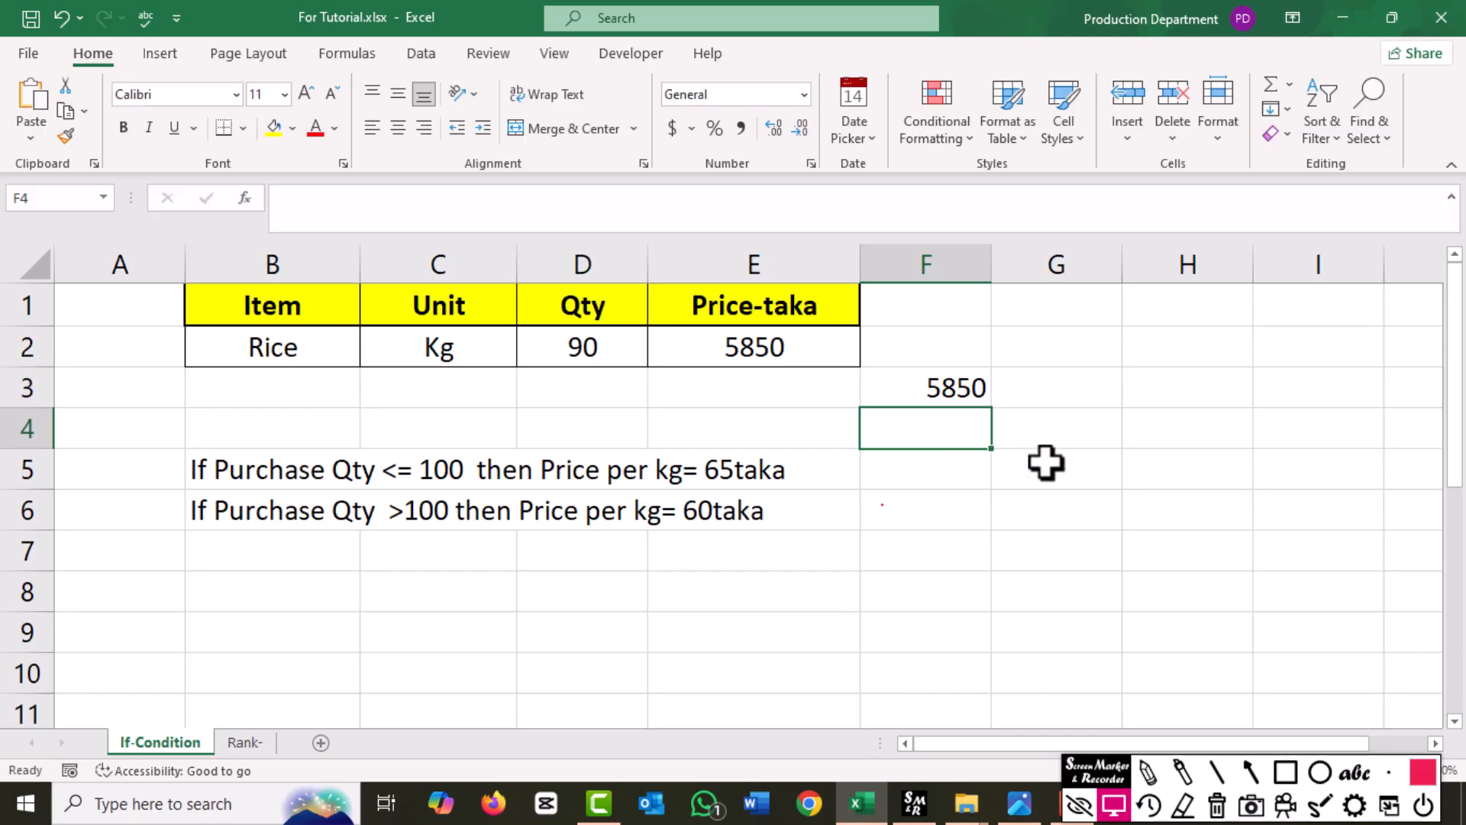
# - Set the rice quantity in D2 to 112 to test pricing above 100 kg
pyautogui.click(578, 352)
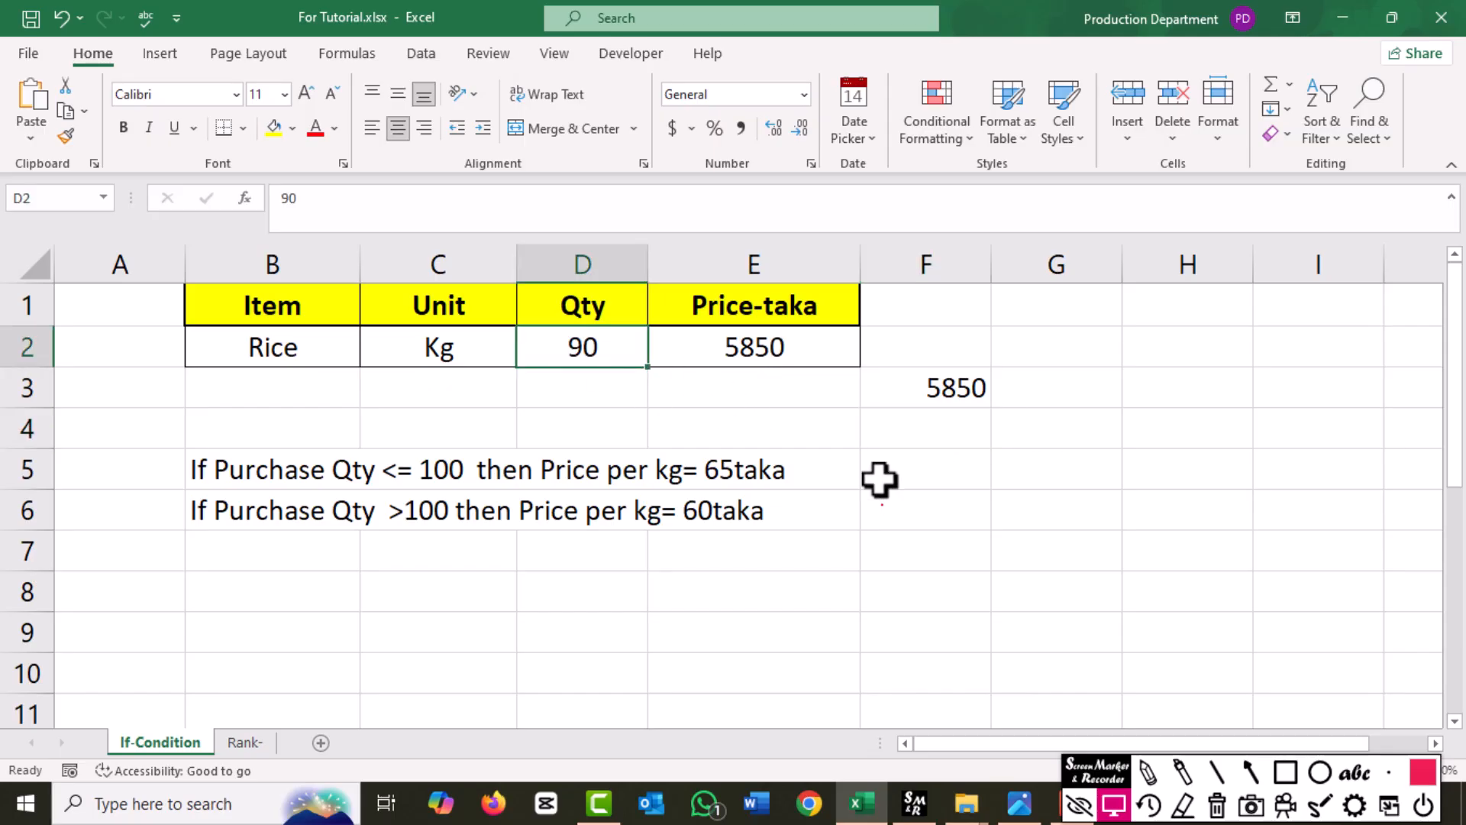
pyautogui.write('112')
pyautogui.press('Return')
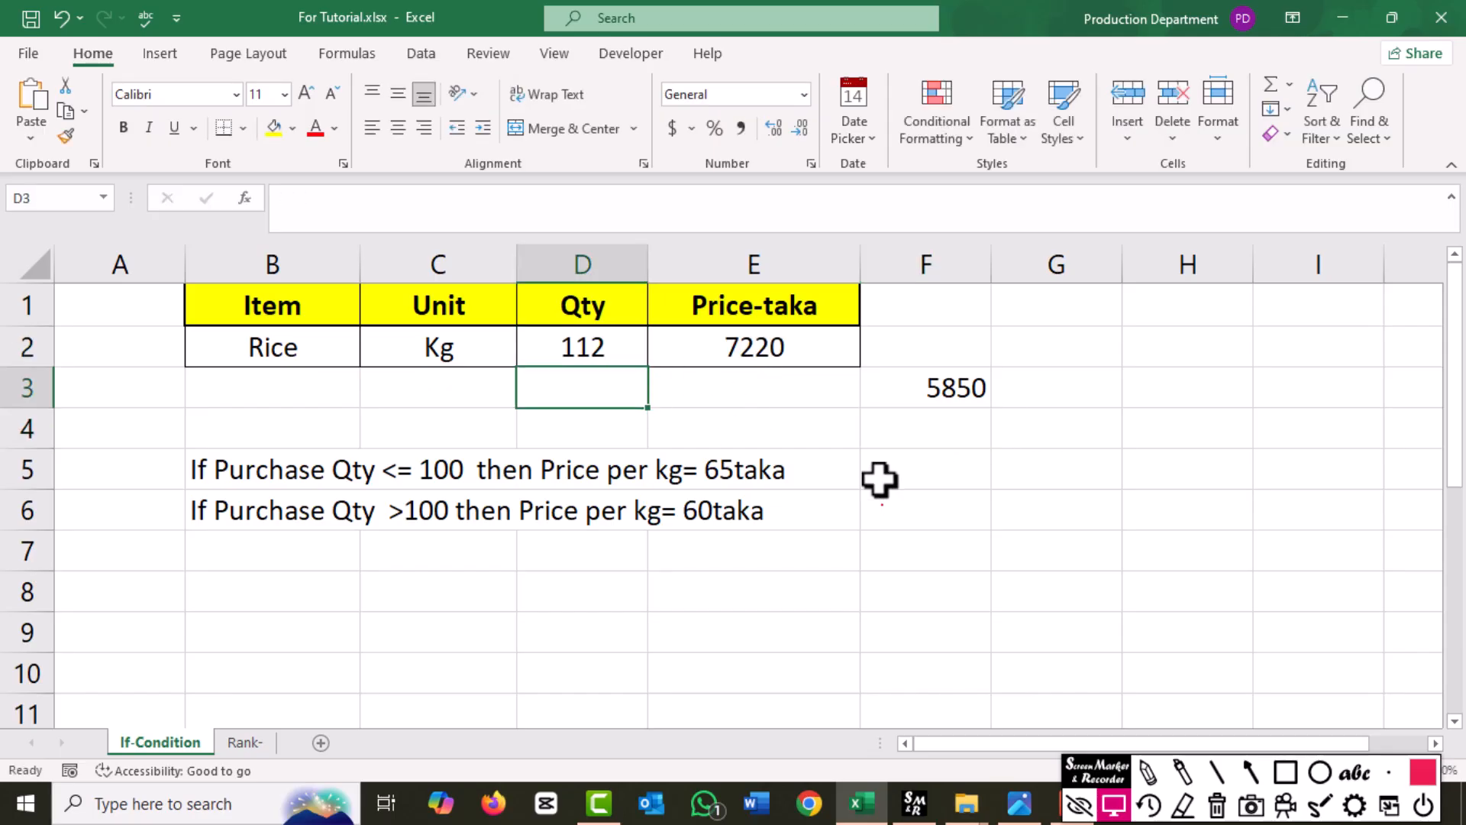
# - Calculate the two parts of the 112 kg price with =12*60 in F5 and =100*65 in F6
pyautogui.click(928, 468)
pyautogui.write('=12*60')
pyautogui.press('Return')
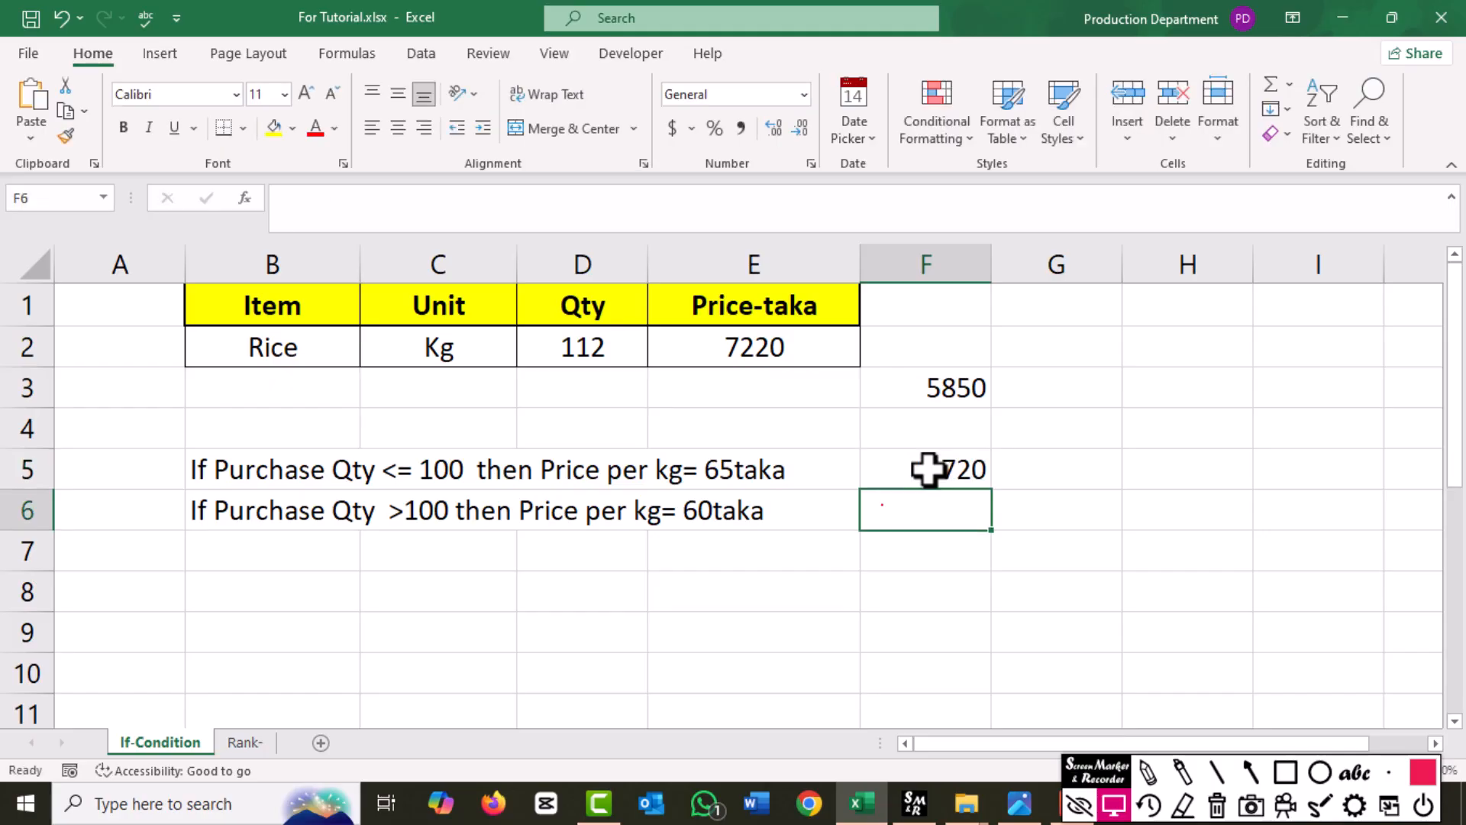
pyautogui.write('=100*65')
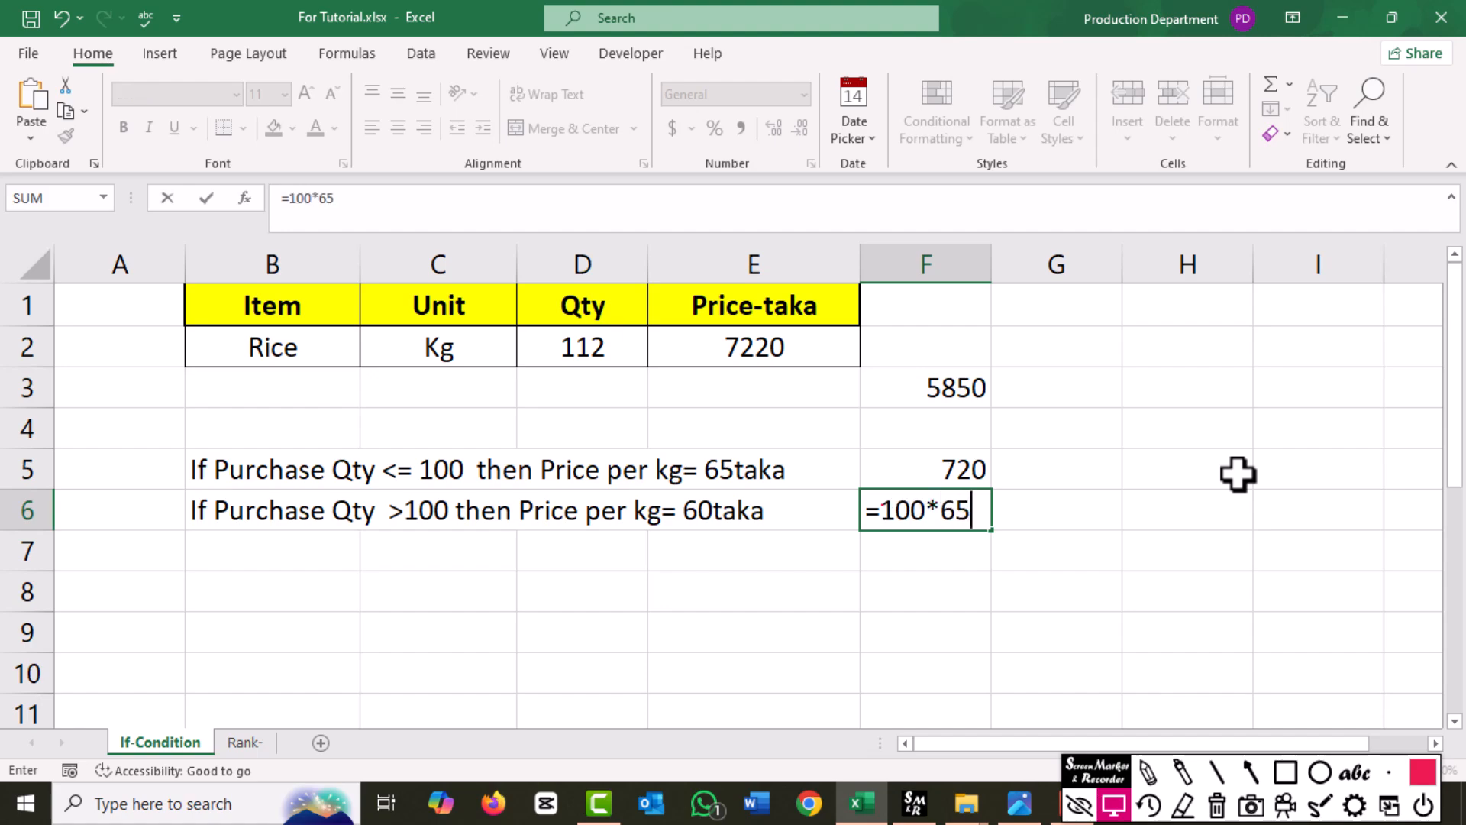
pyautogui.press('Return')
# - Add the two partial prices in G5 with the formula =F5+F6 to check the 112 kg price
pyautogui.click(1031, 466)
pyautogui.write('=')
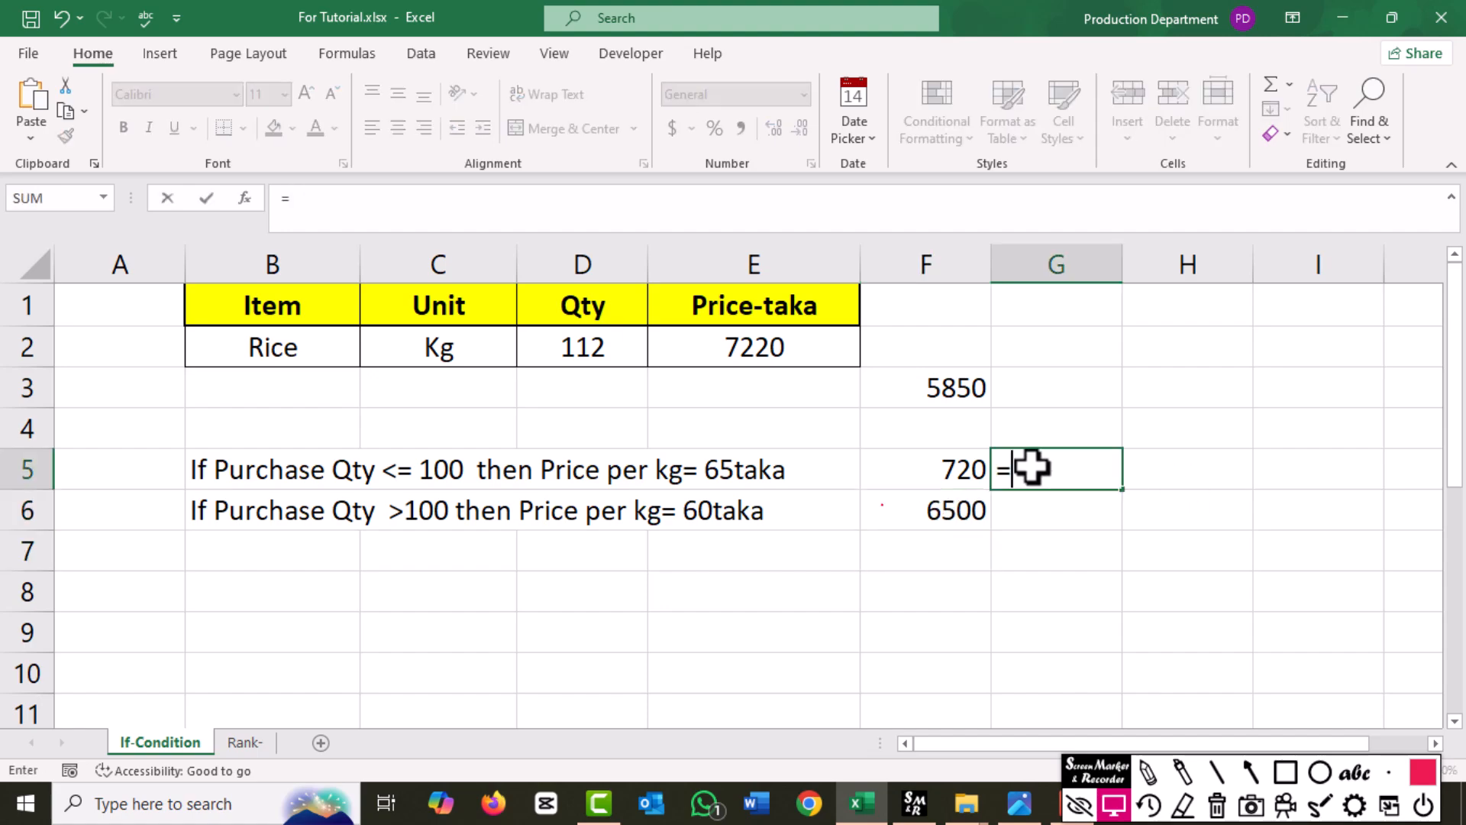
pyautogui.click(961, 473)
pyautogui.write('+')
pyautogui.click(983, 510)
pyautogui.press('Return')
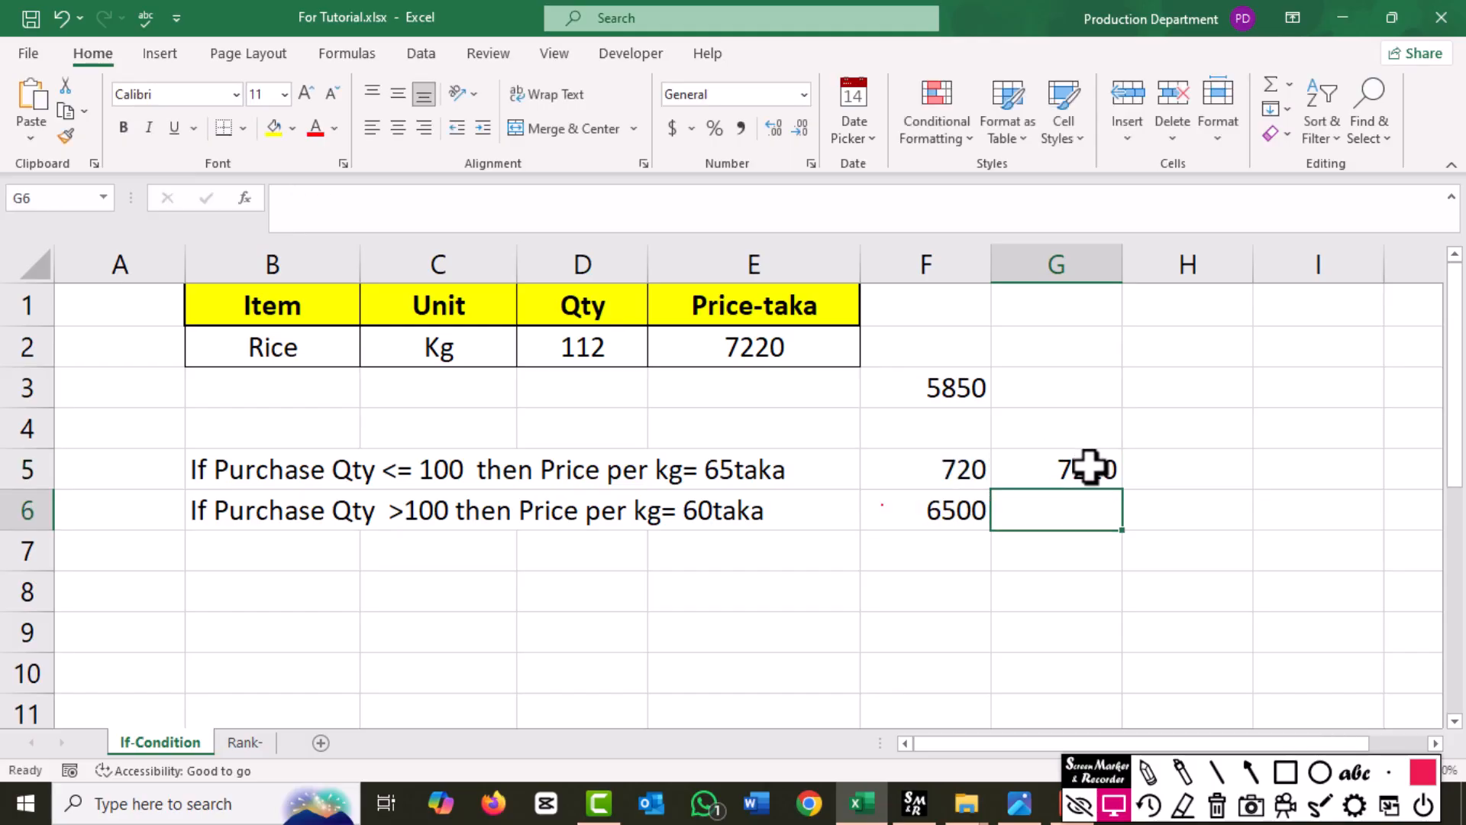